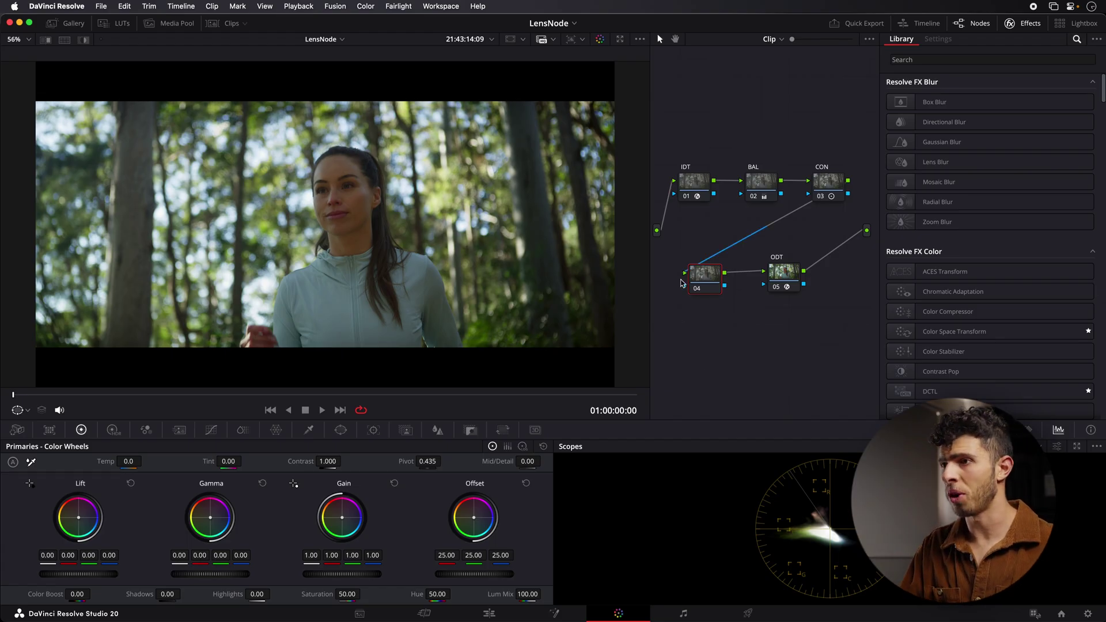
Find LensNode in the Effects Library and apply it to node 04 of the forest clip.
click(956, 58)
text(lensn)
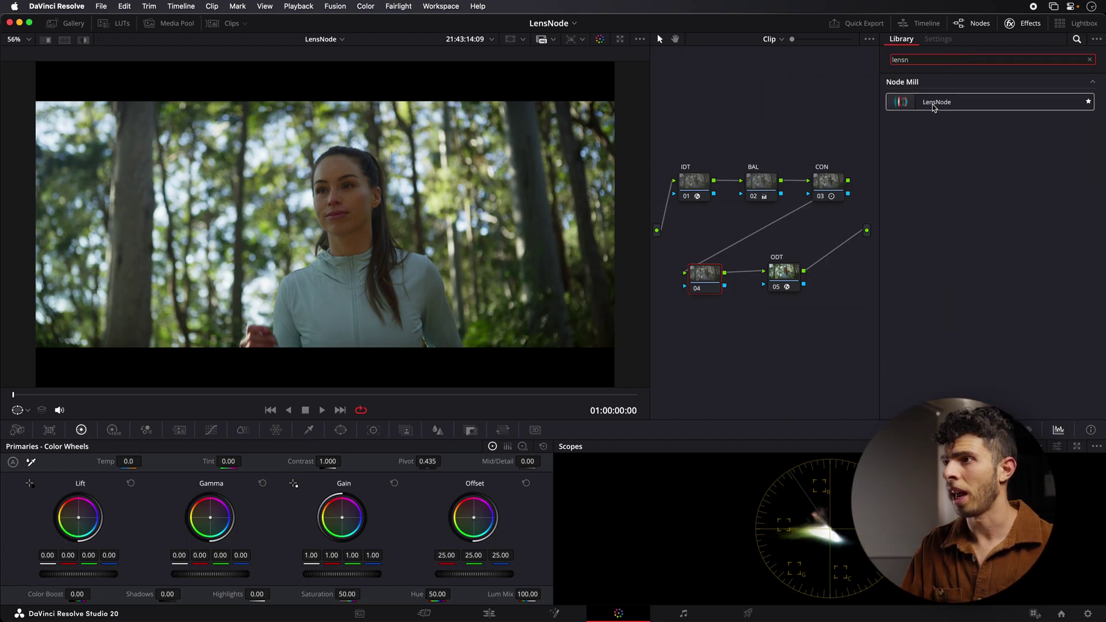
drag(928, 102, 703, 277)
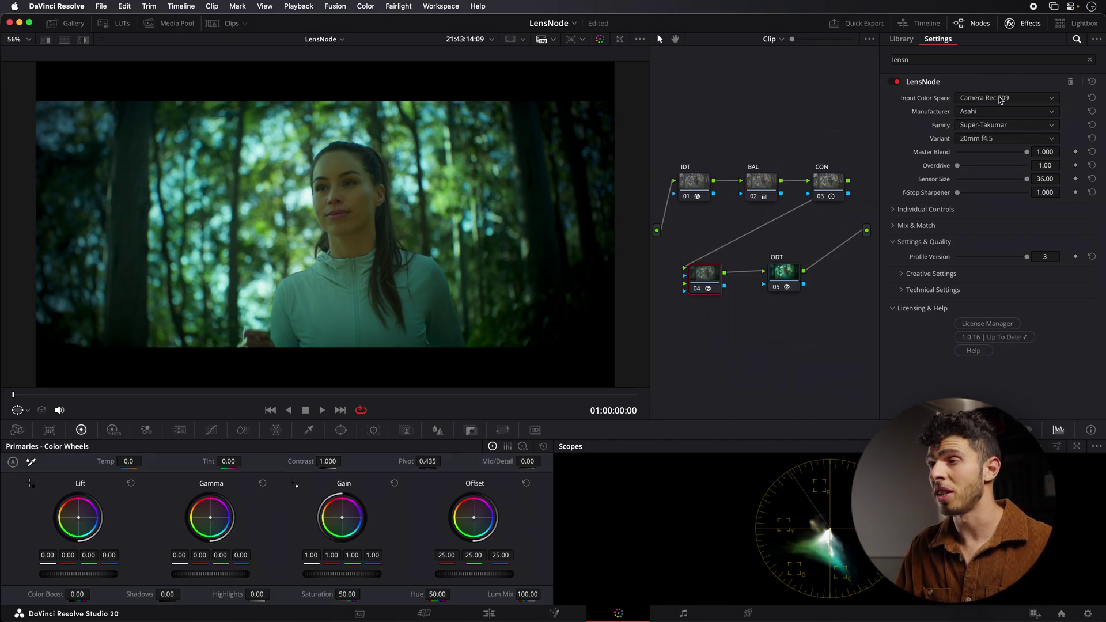
Set LensNode's input colour space to DaVinci Intermediate WideGamut.
click(1001, 99)
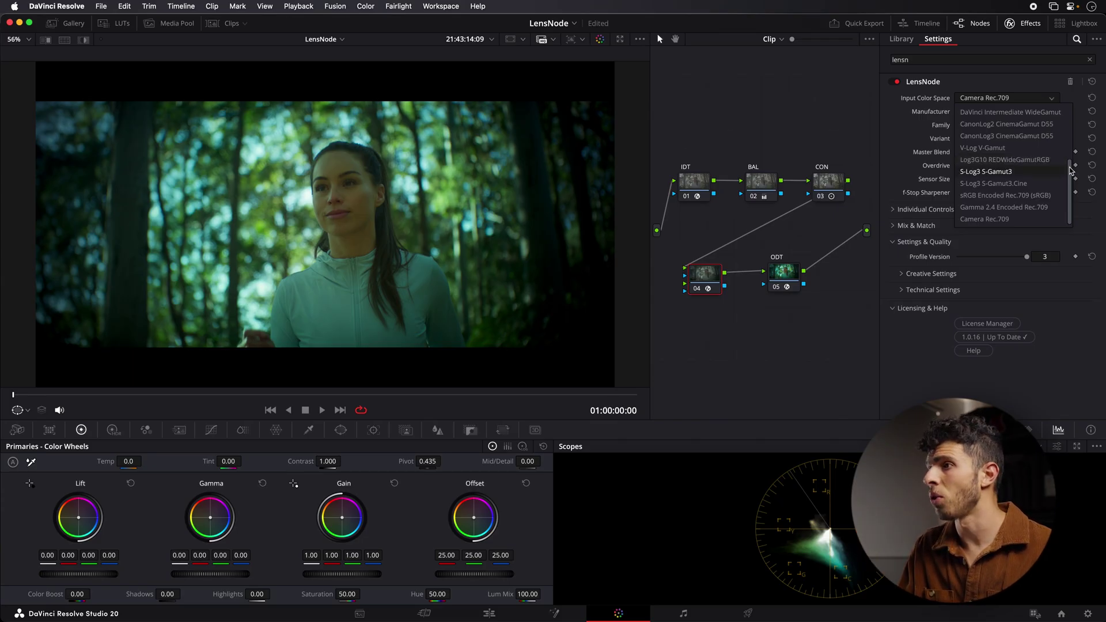
drag(1069, 171, 1067, 109)
key(Return)
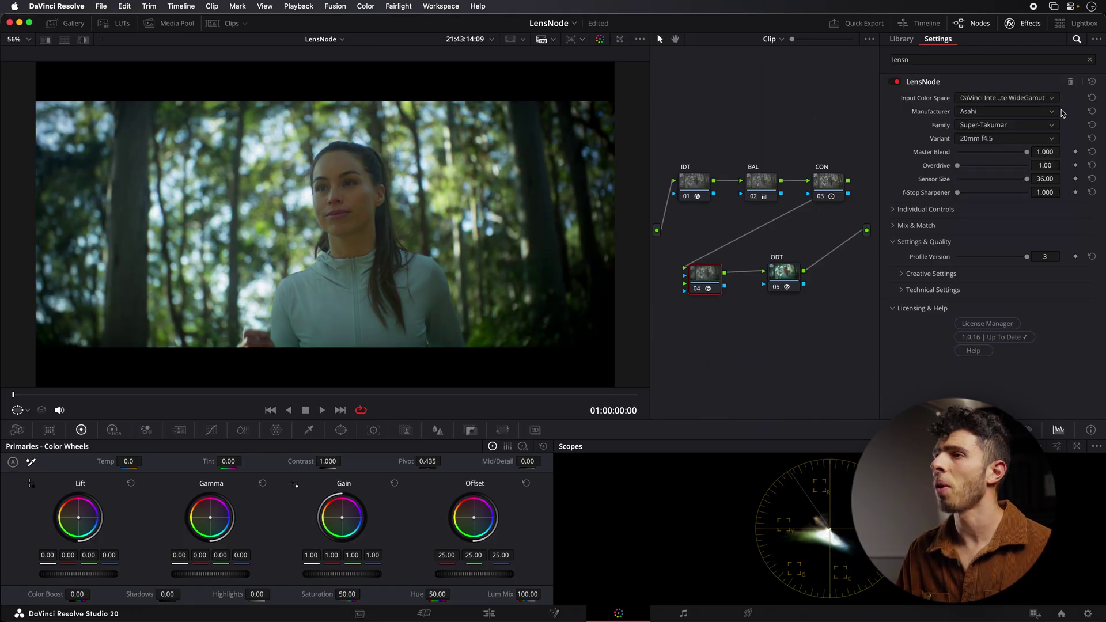
Try the Node Mill LensNode lens variants Shift CV, Vetzna FL and Kotosu MC.
click(1051, 112)
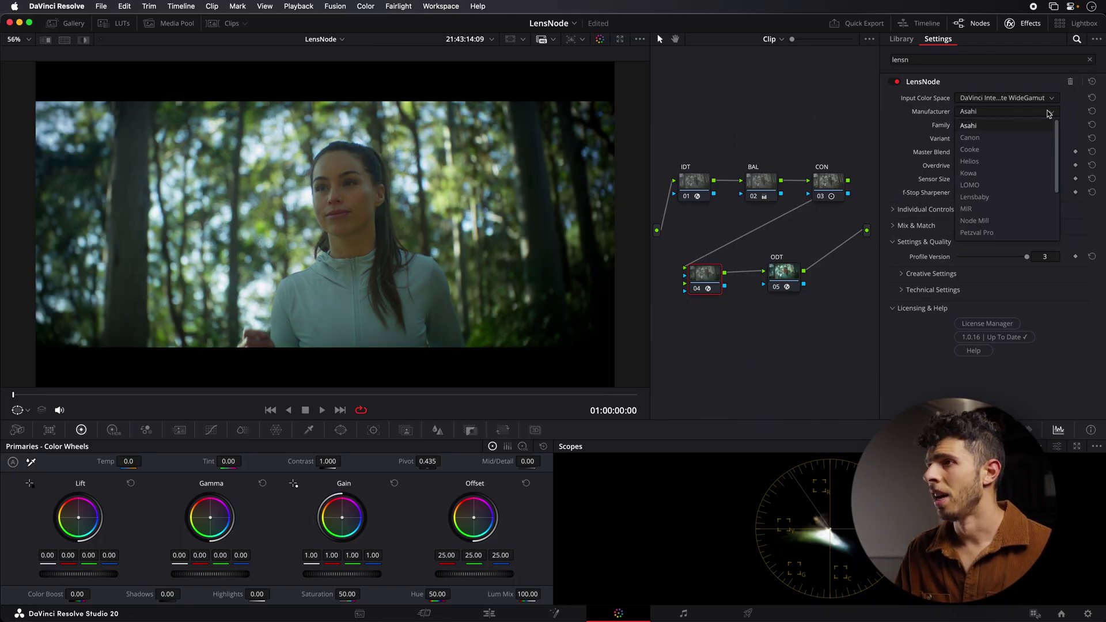
drag(1058, 134, 1056, 176)
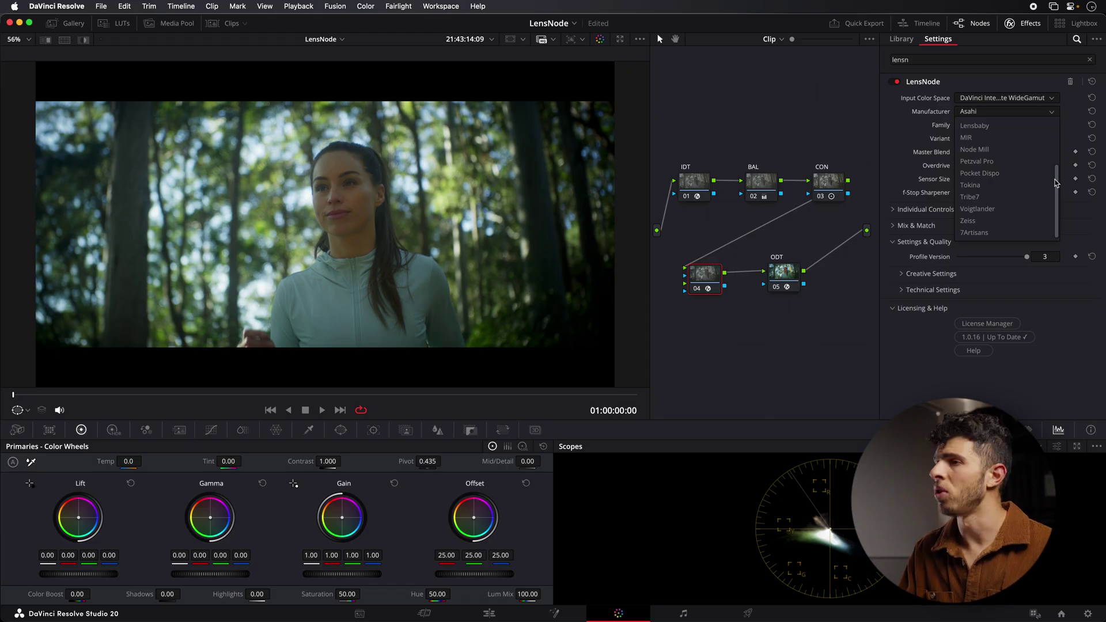
click(985, 151)
click(994, 125)
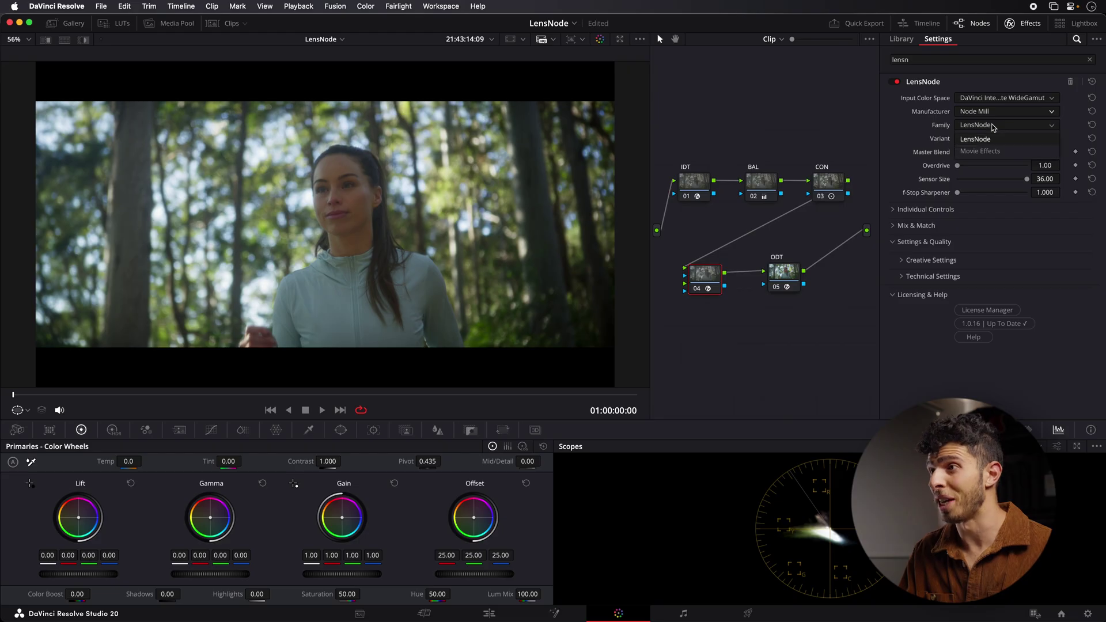
click(999, 140)
click(1003, 139)
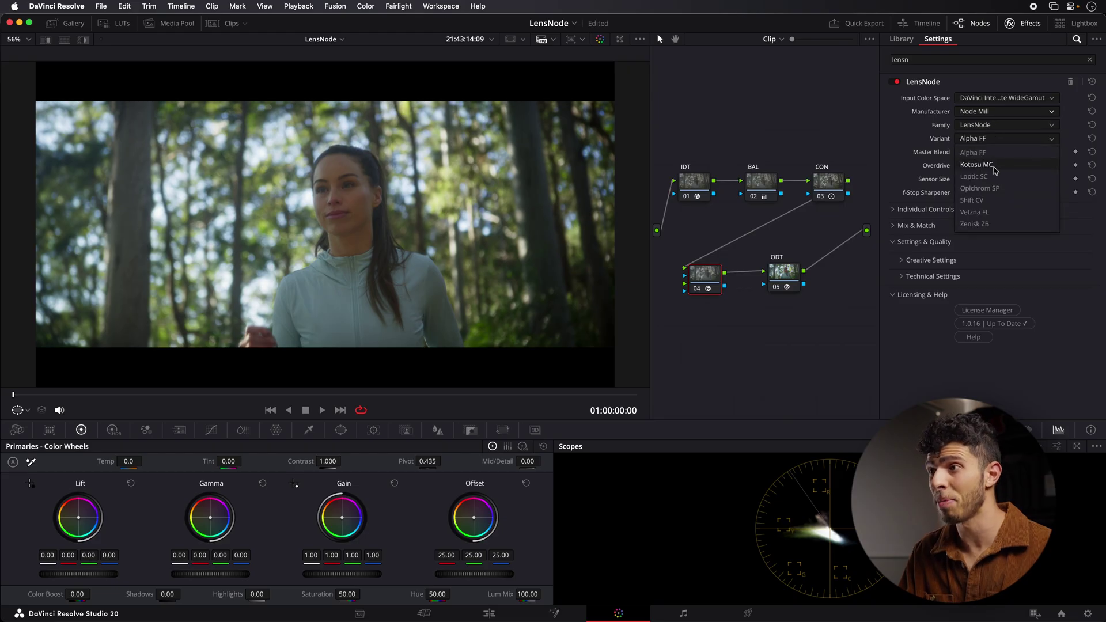
click(983, 200)
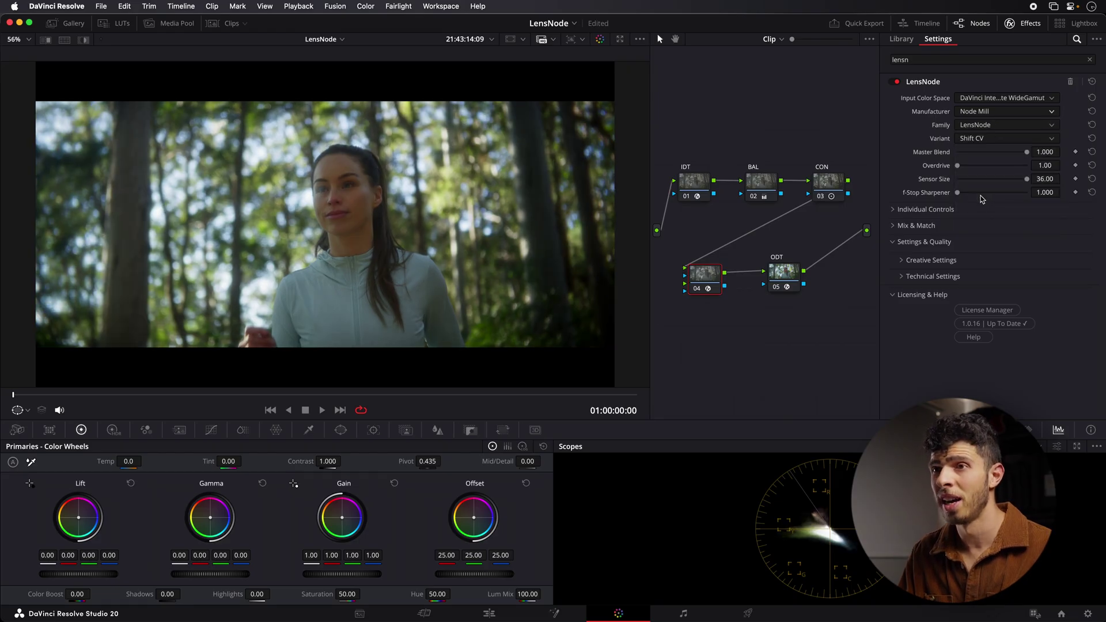
click(993, 140)
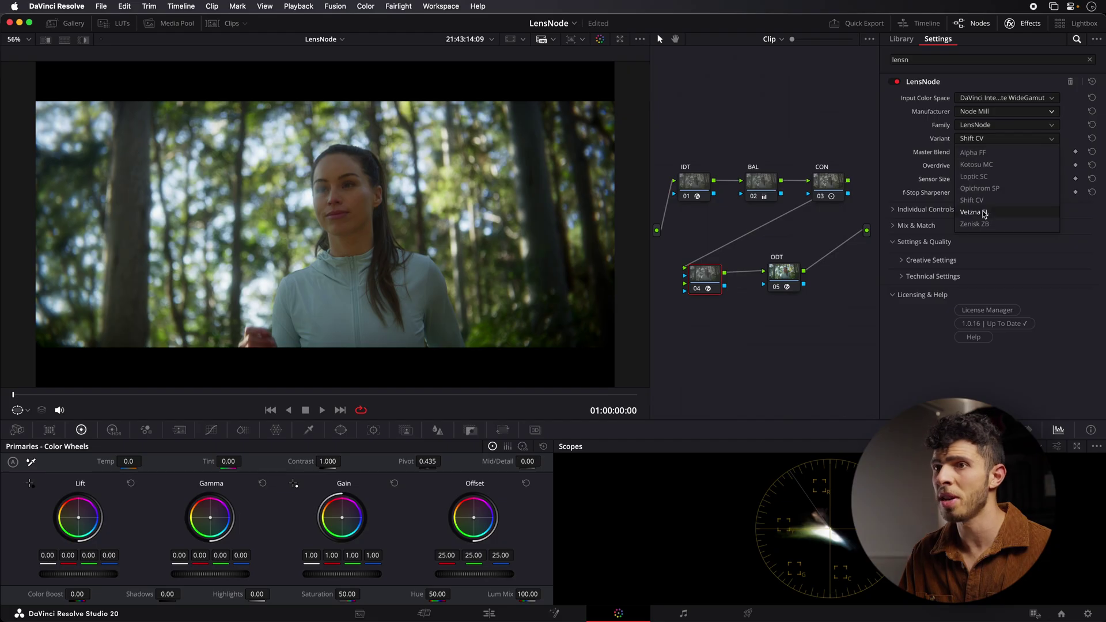
click(985, 212)
click(992, 138)
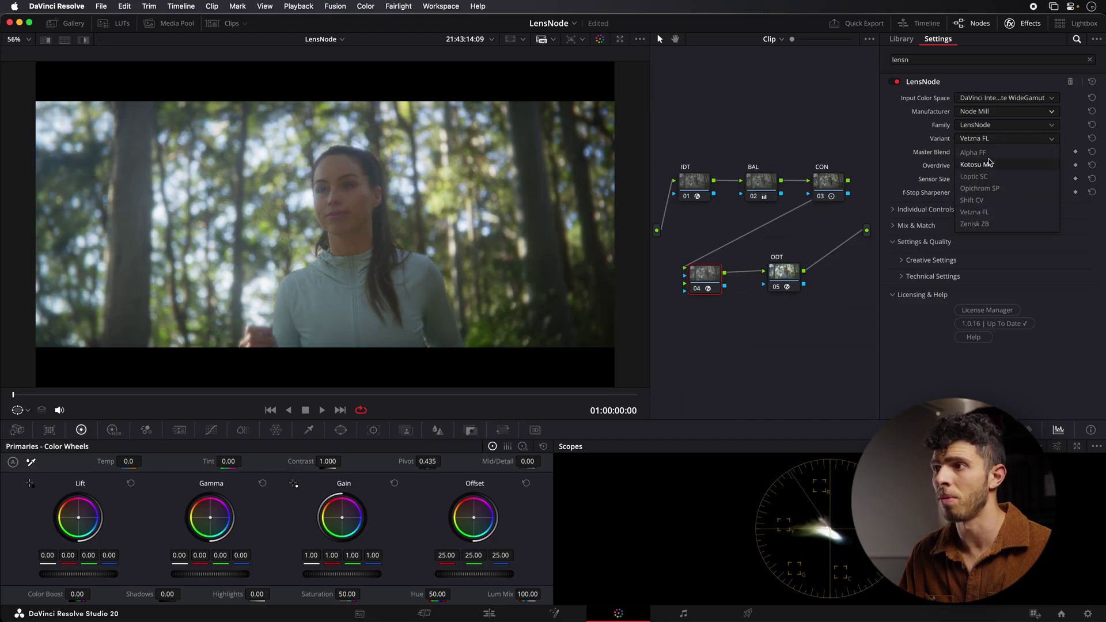
click(990, 164)
Switch the lens emulation to the Tribe7 37mm T1.9.
click(990, 127)
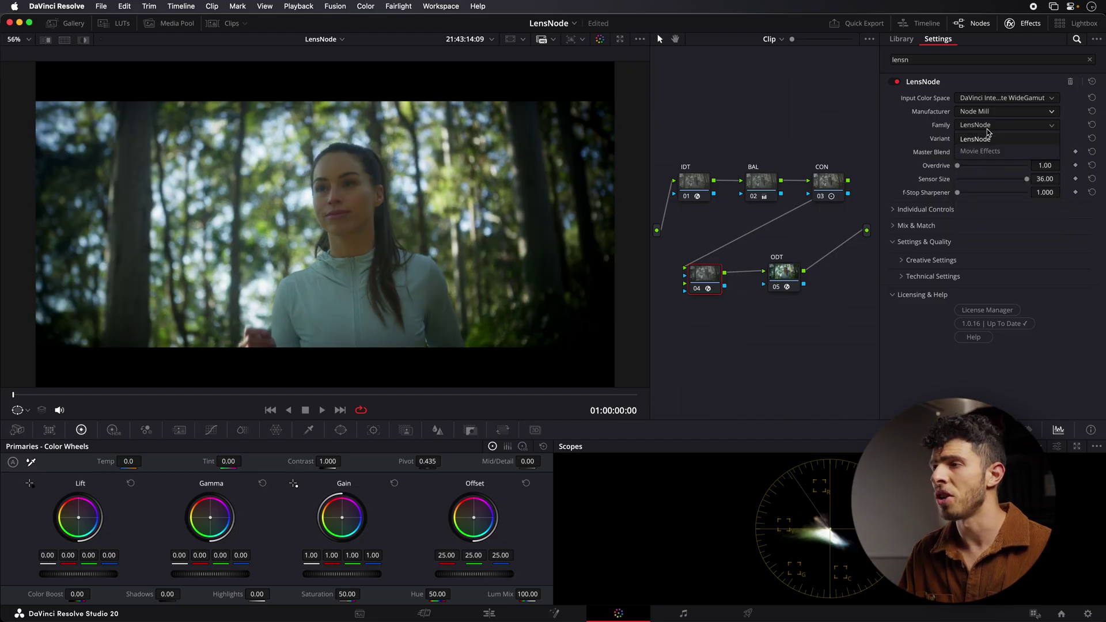
click(992, 112)
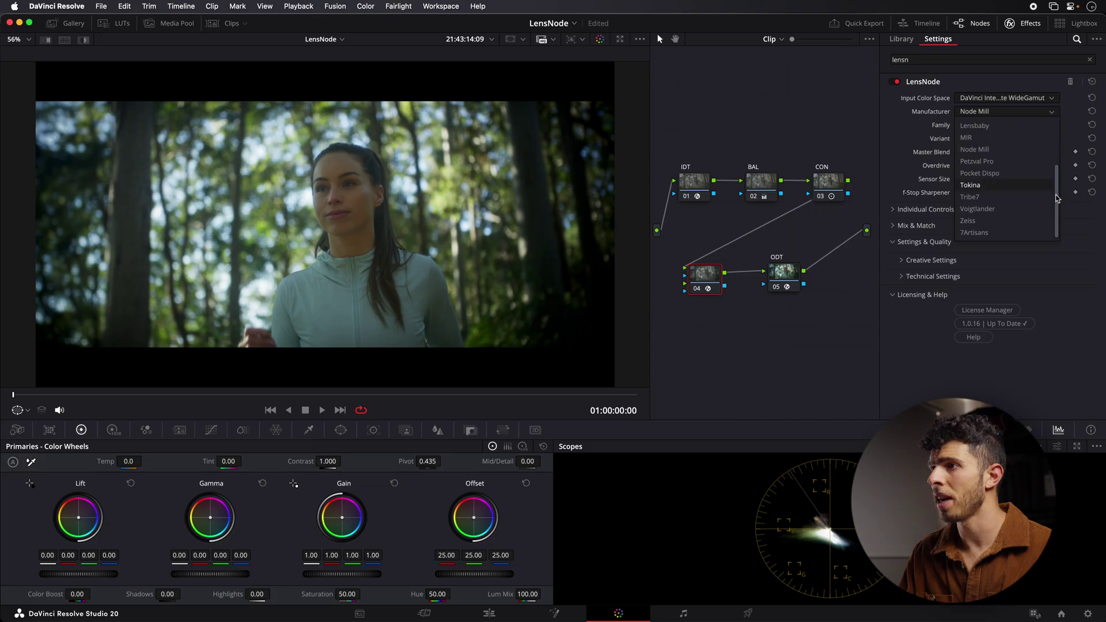
click(998, 198)
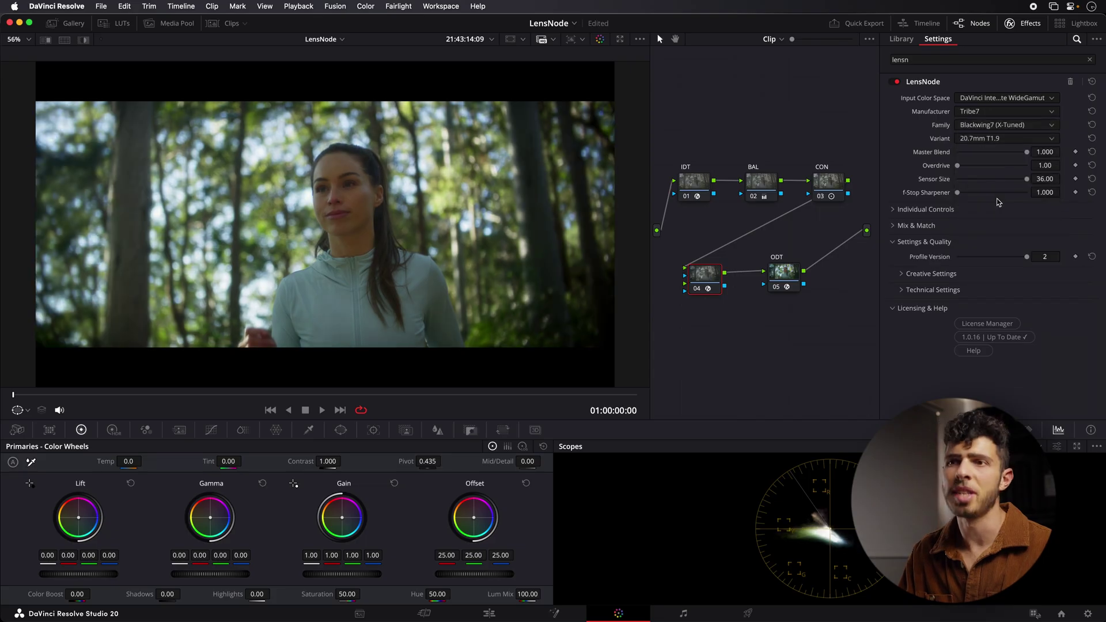
click(1003, 139)
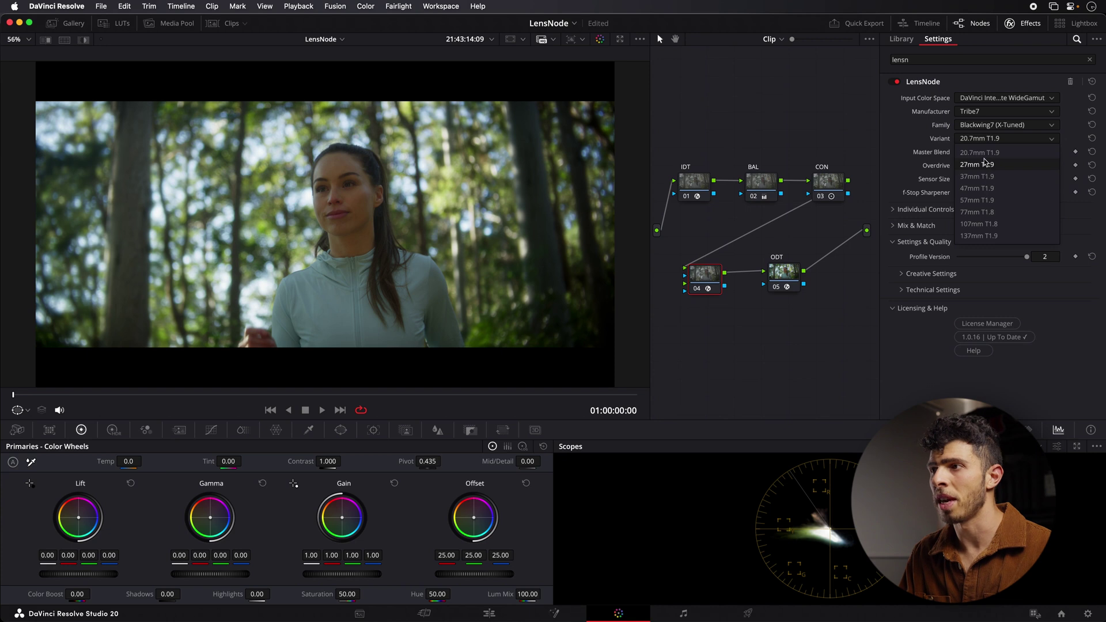
click(988, 179)
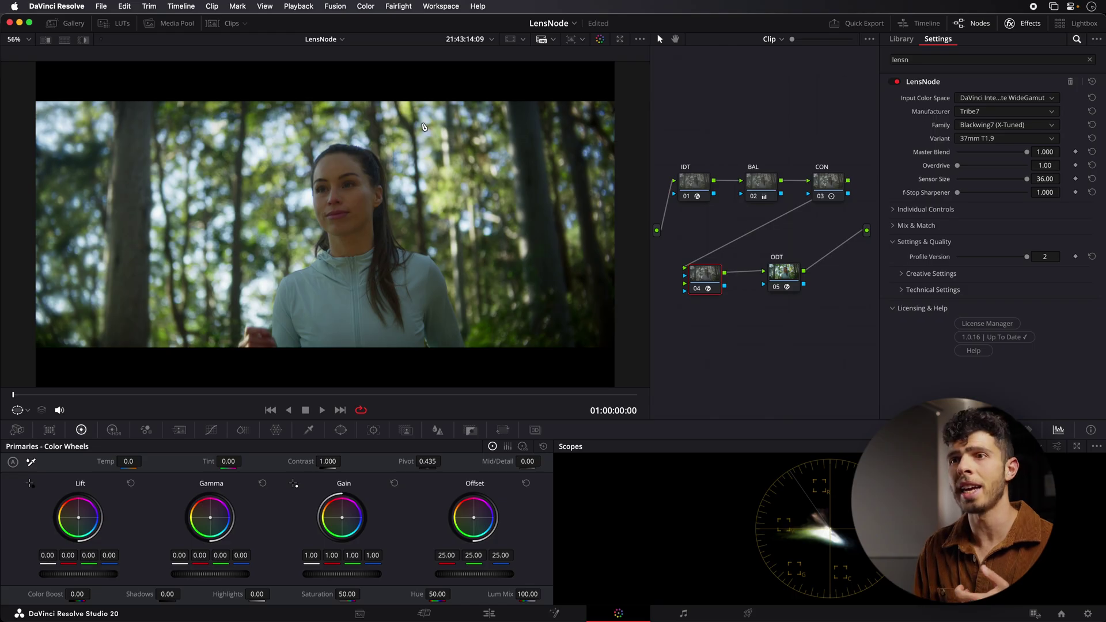
Settle on the Kowa SETR 50mm f1.9 lens profile.
click(1017, 113)
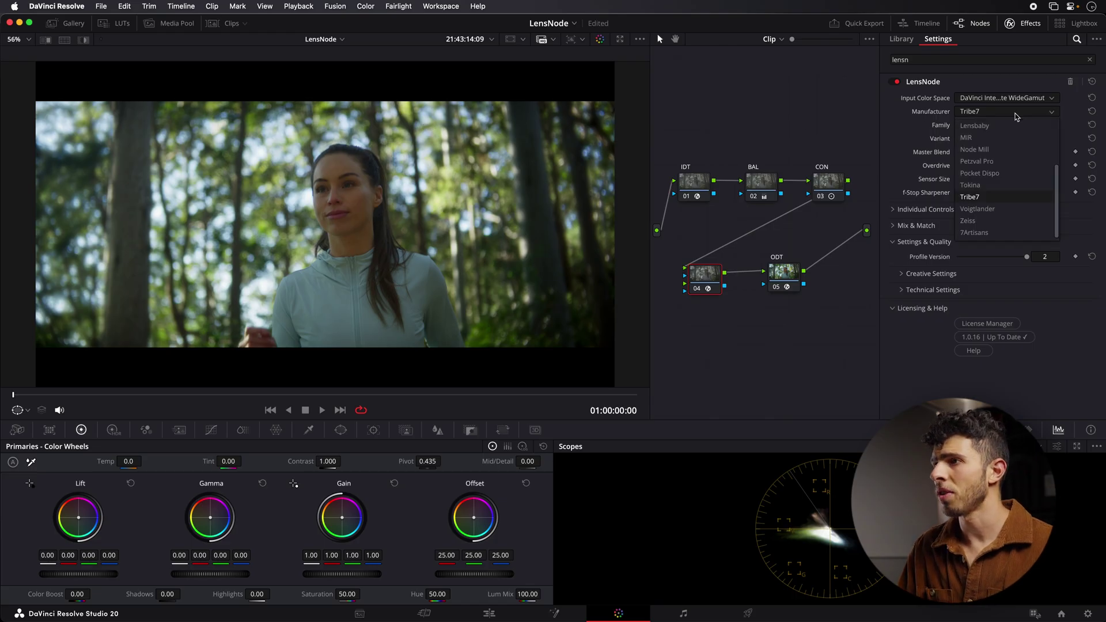
scroll(1014, 168, up, 3)
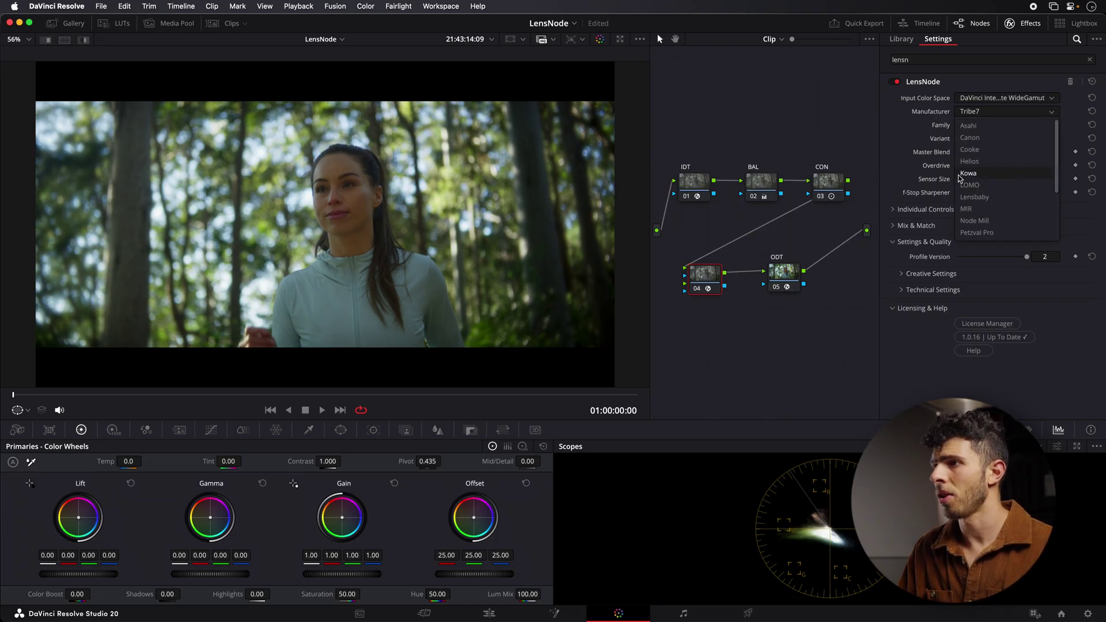
click(972, 174)
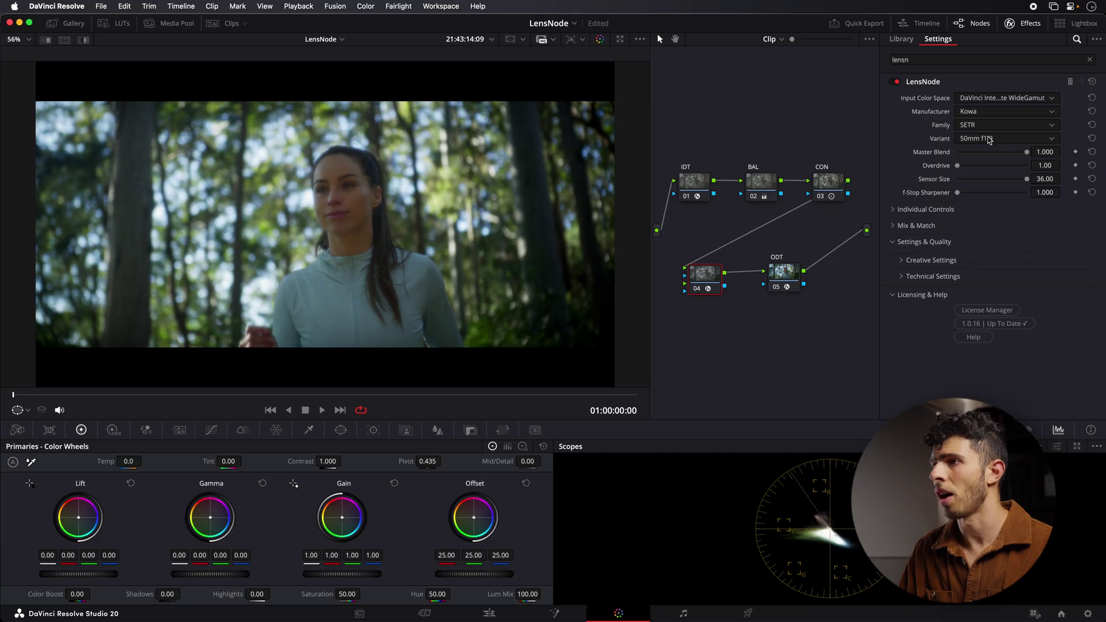
click(1001, 141)
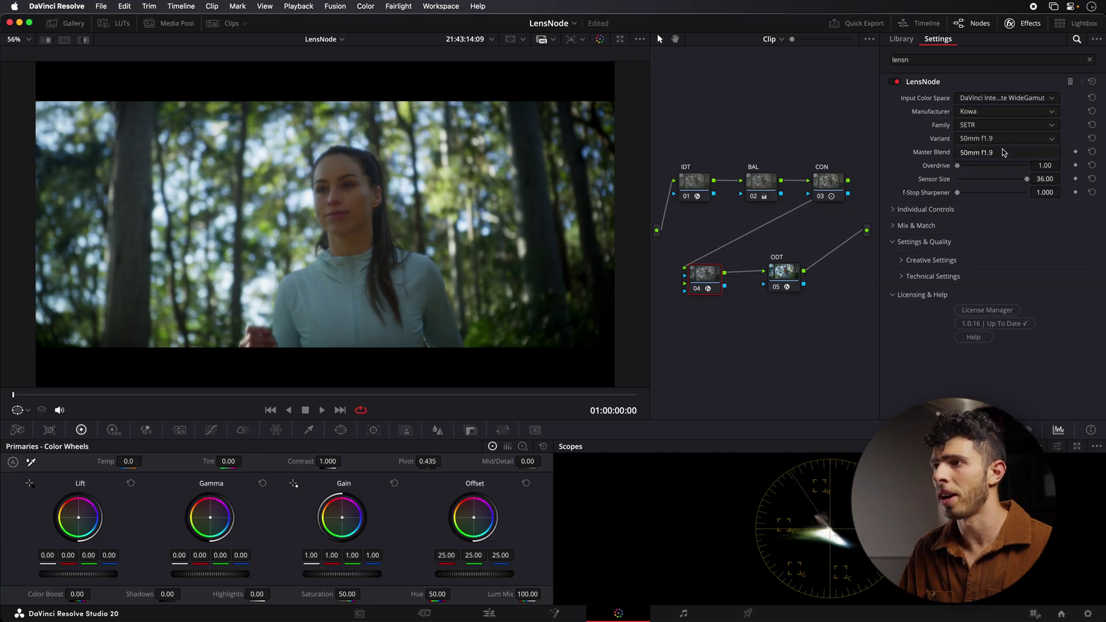
click(1020, 144)
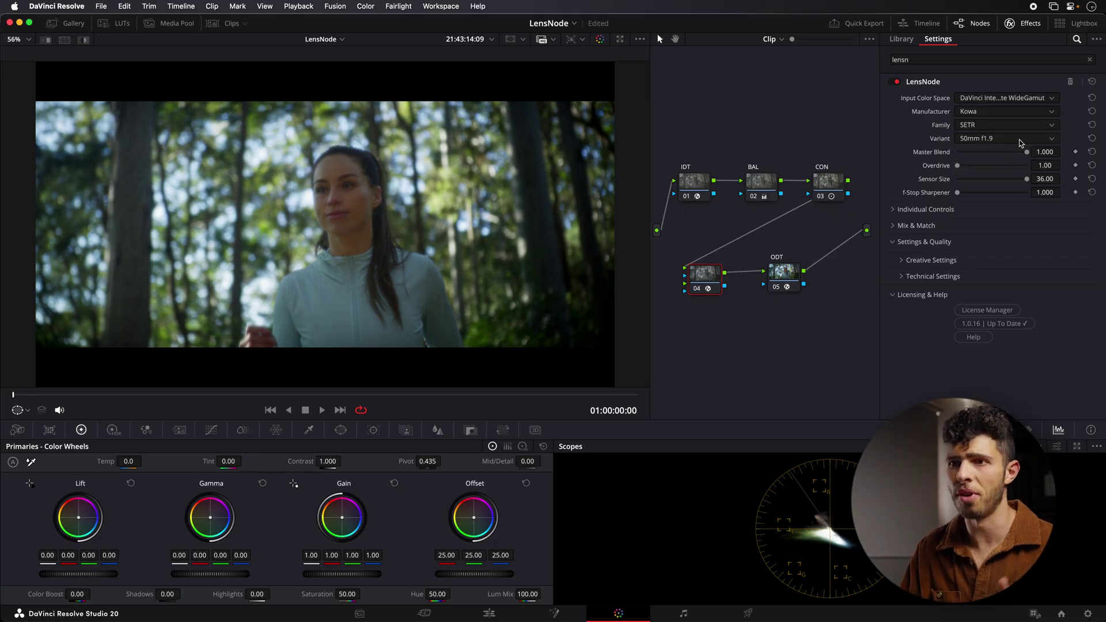
In the enlarged viewer, fade Master Blend out and back to 1.000, then trial Overdrive at 10 and return it to 1.00.
key(alt+f)
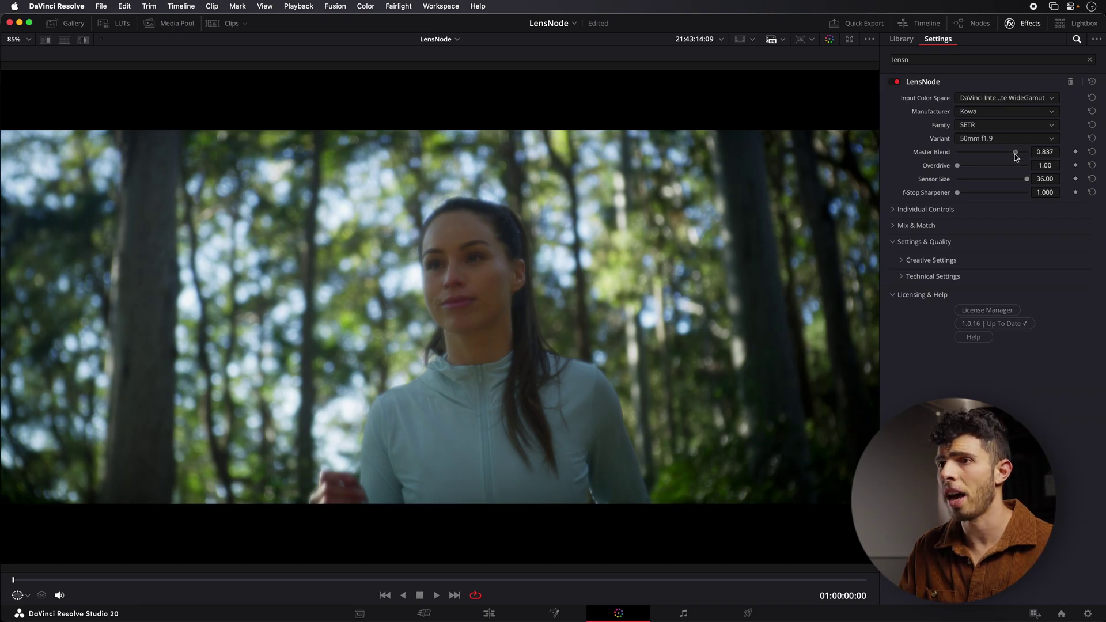
mouse_move(1015, 154)
mouse_down()
mouse_move(924, 162)
mouse_move(1043, 158)
mouse_move(949, 166)
mouse_move(996, 165)
mouse_up()
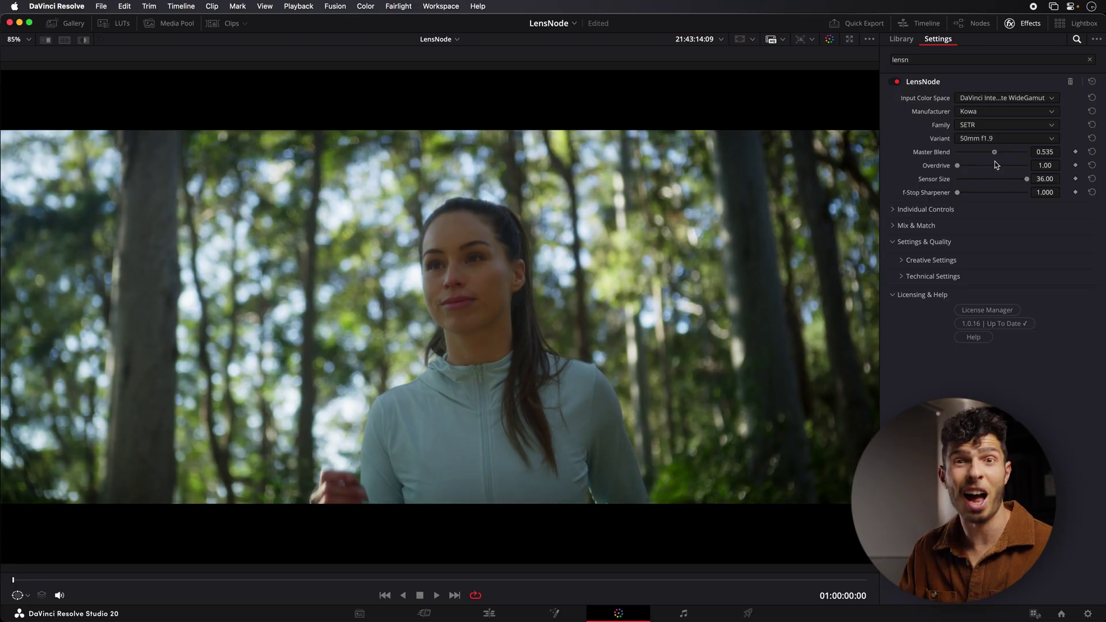
drag(997, 165, 1032, 156)
drag(958, 165, 1054, 171)
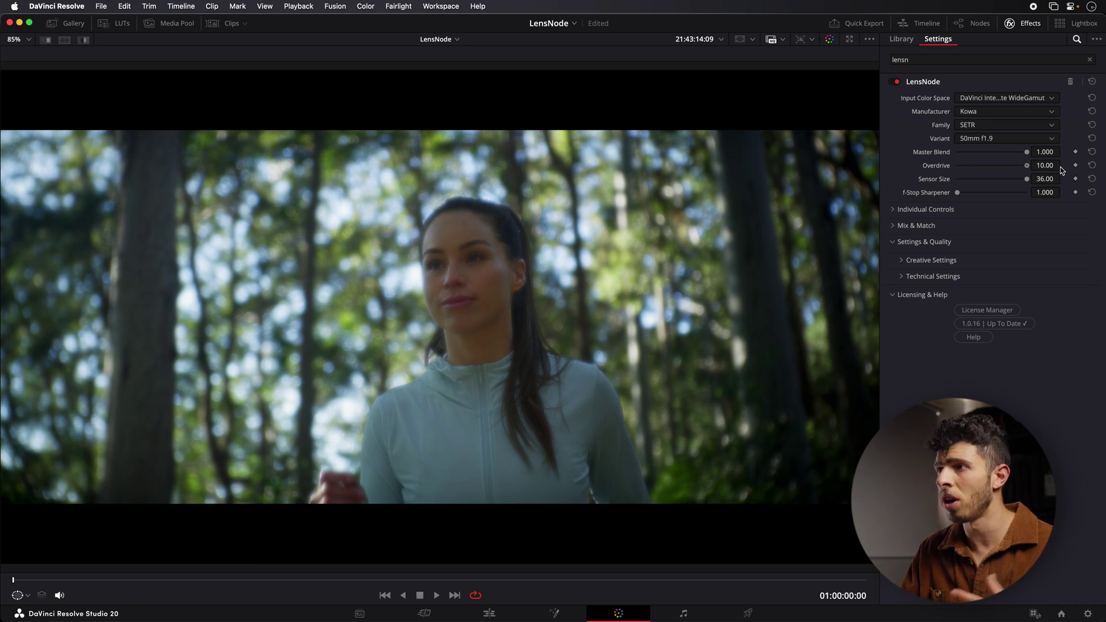
drag(1027, 165, 945, 168)
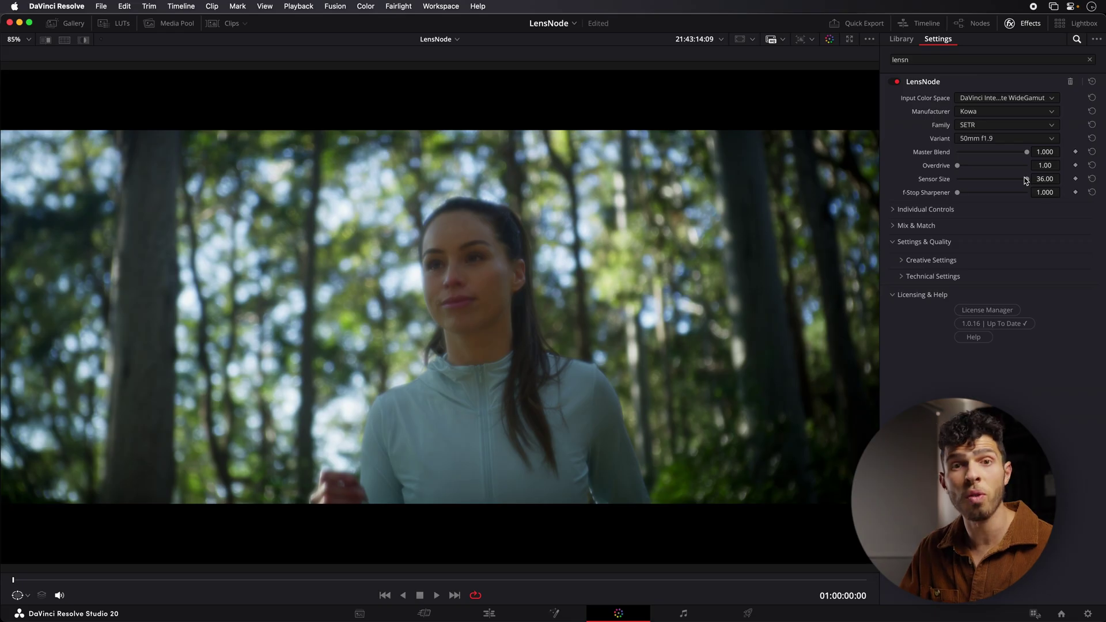
Lower Sensor Size from 36 to 25.50 and set the F-Stop Sharpener to about 3.062 with the full frame visible.
drag(1027, 183, 1006, 183)
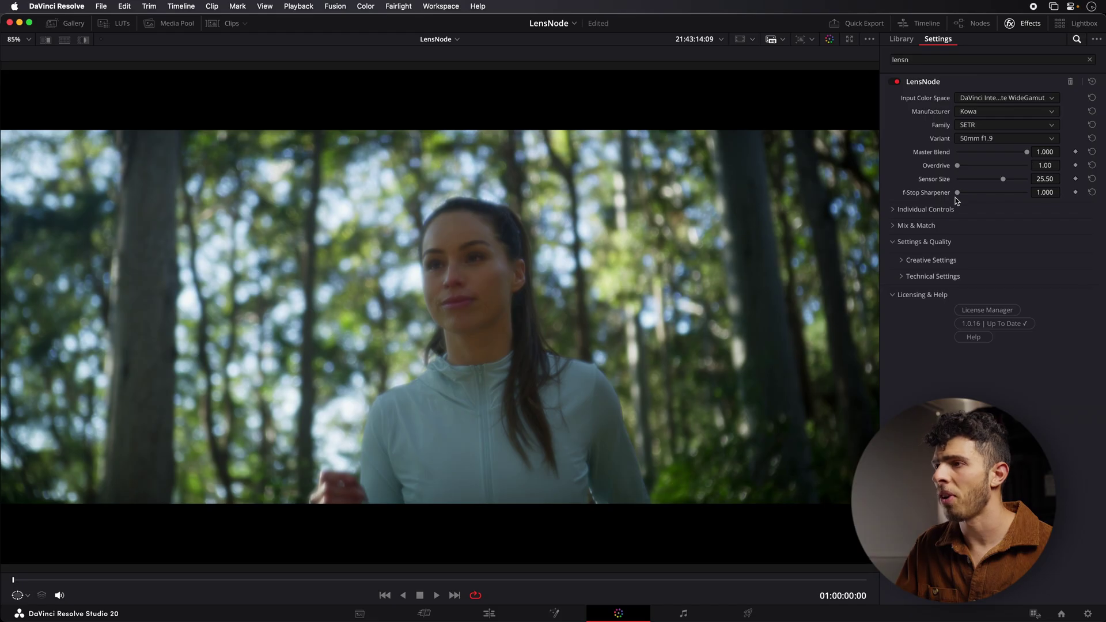
scroll(496, 240, up, 10)
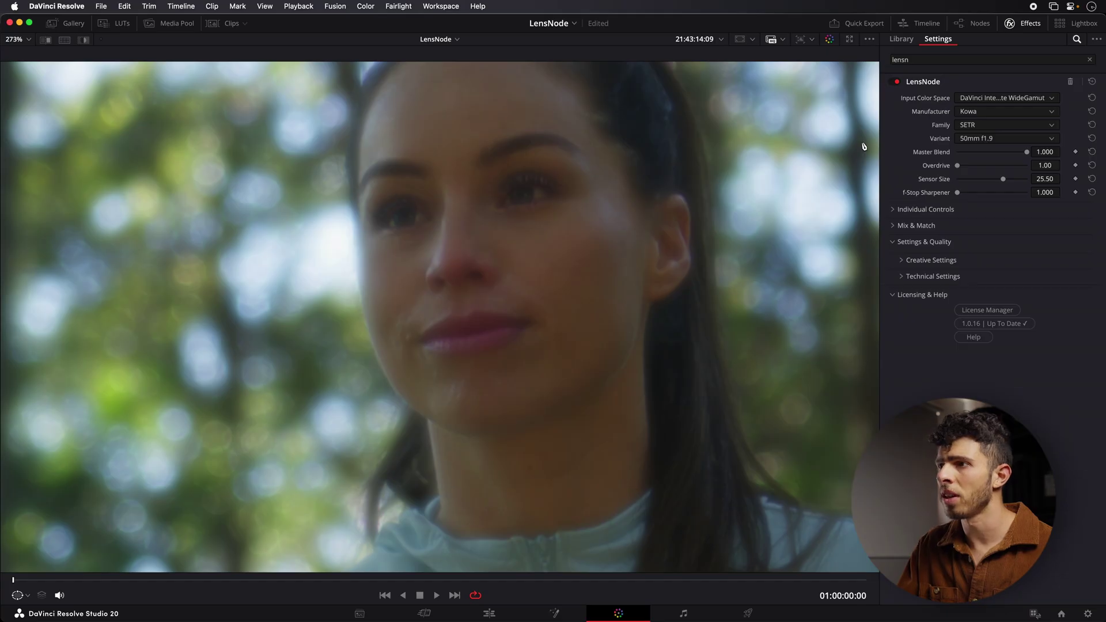
drag(958, 193, 978, 196)
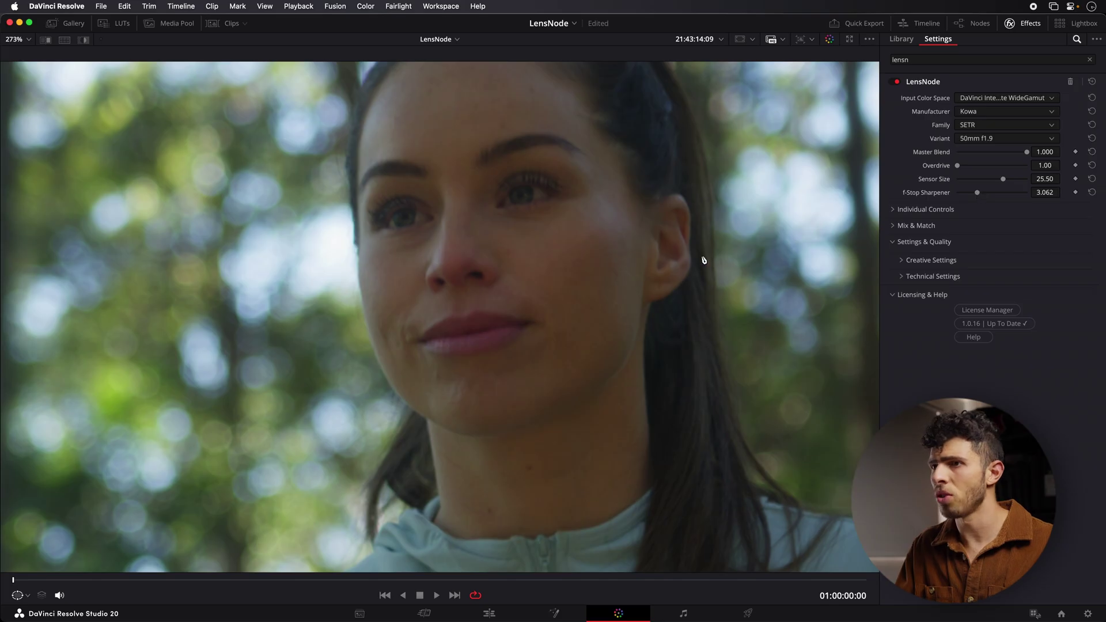
key(shift+z)
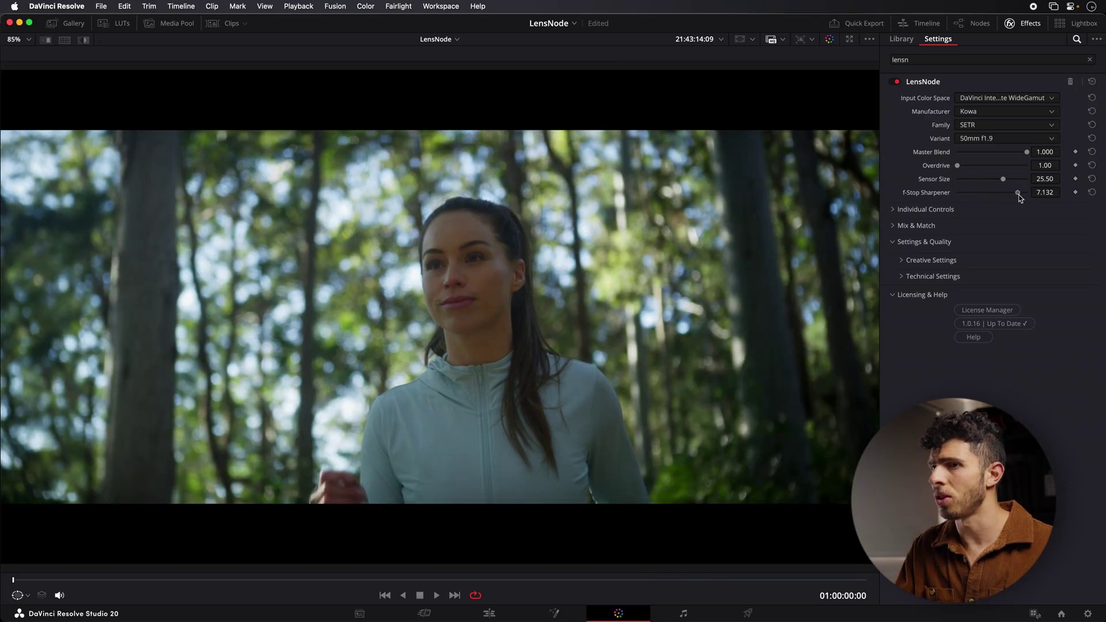
mouse_move(982, 194)
mouse_down()
mouse_move(950, 197)
mouse_move(1016, 195)
mouse_move(965, 194)
mouse_move(981, 196)
mouse_up()
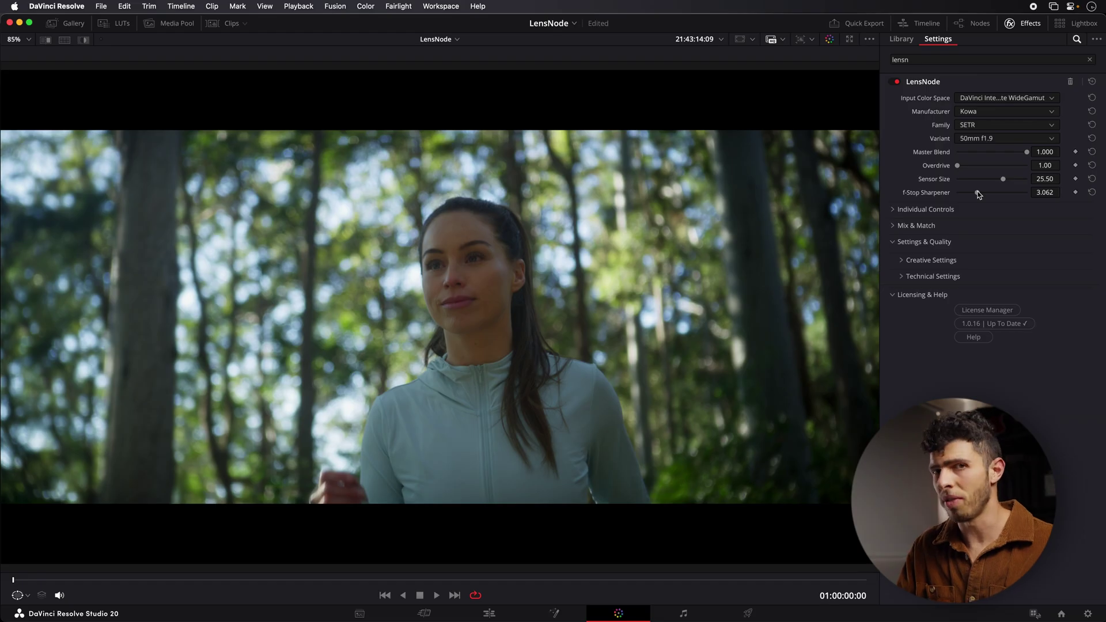
Drop the F-Stop Sharpener to 2.899, expand Individual Controls, and trial Vignette before resetting it to 1.000.
drag(980, 196, 976, 194)
click(923, 210)
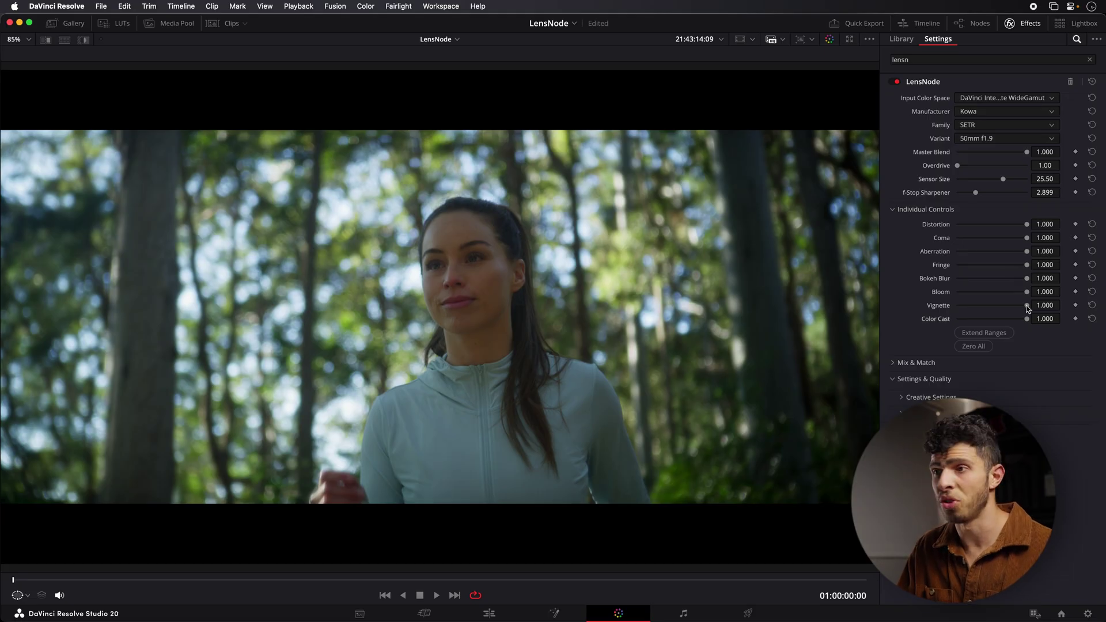
drag(1028, 310, 973, 314)
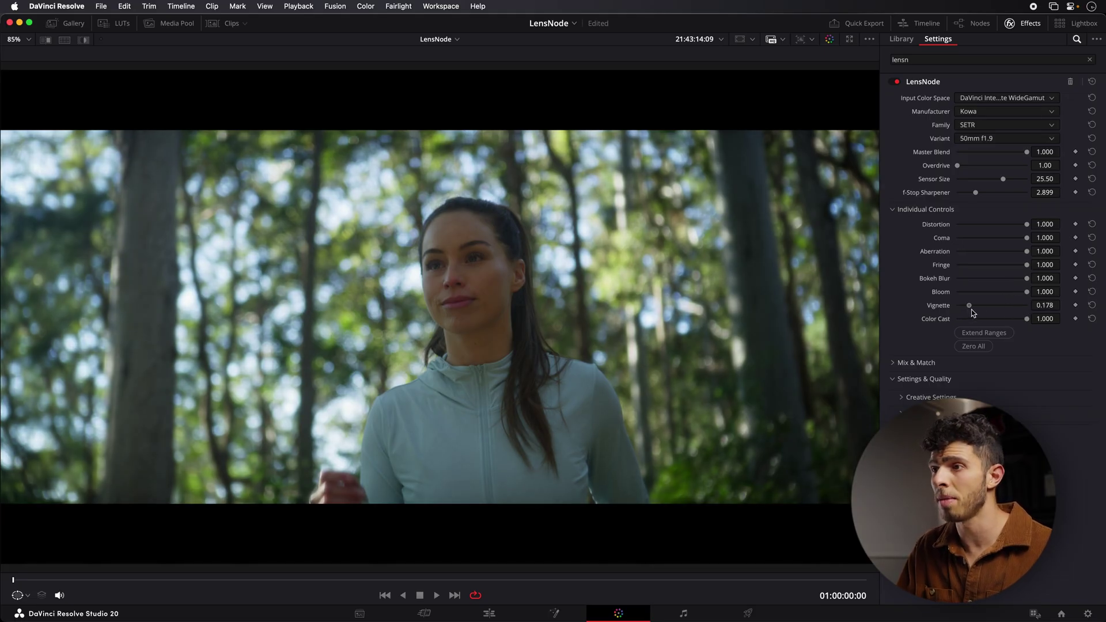
drag(972, 313, 967, 311)
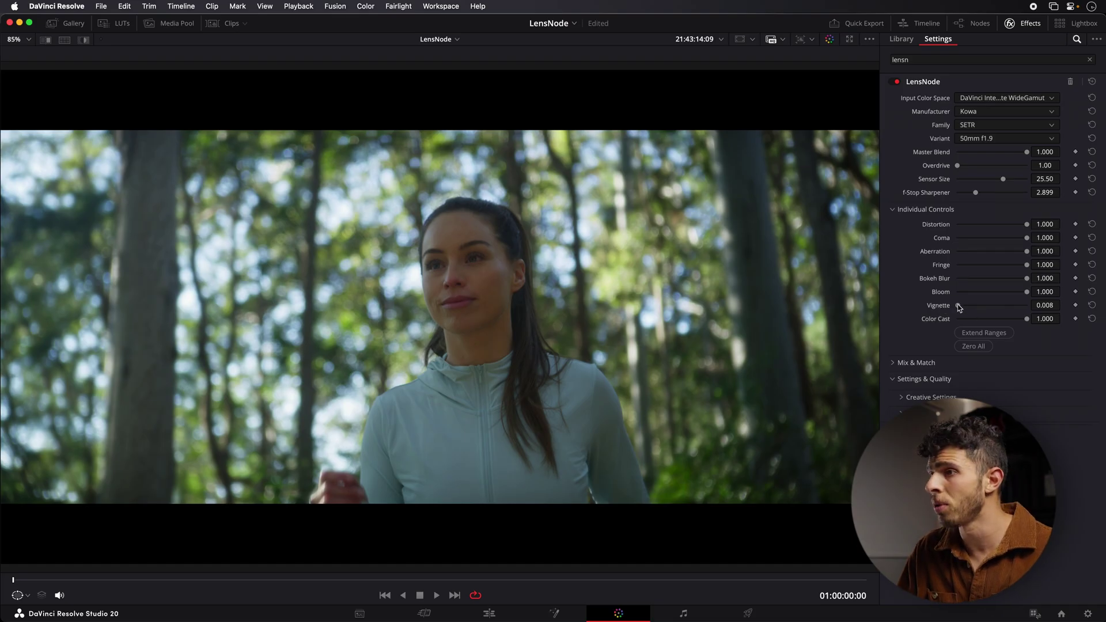
double_click(959, 307)
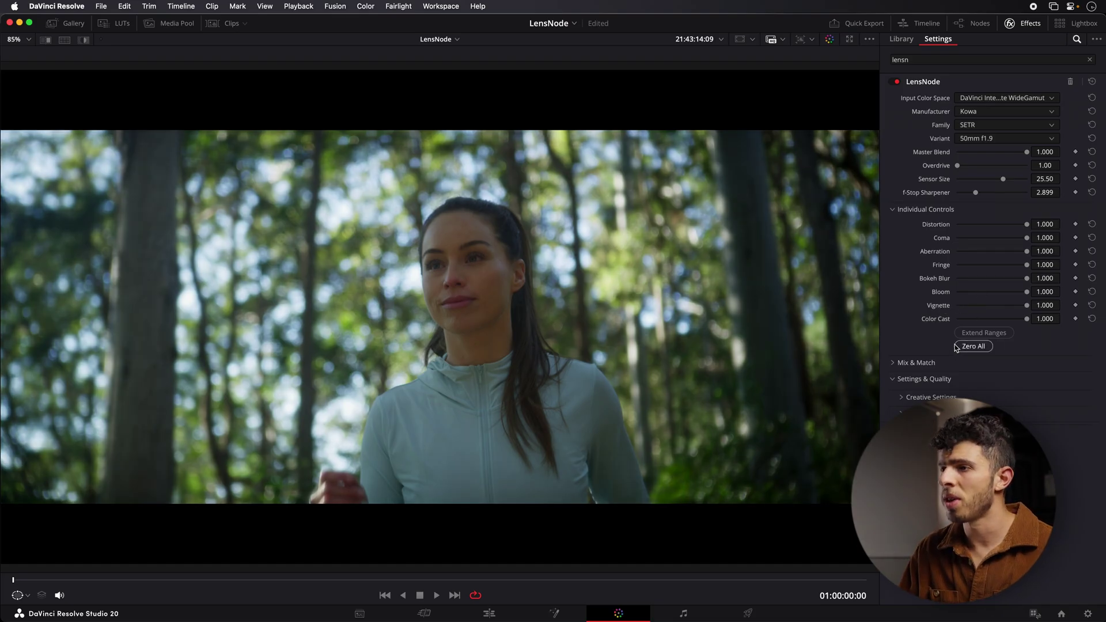
click(987, 347)
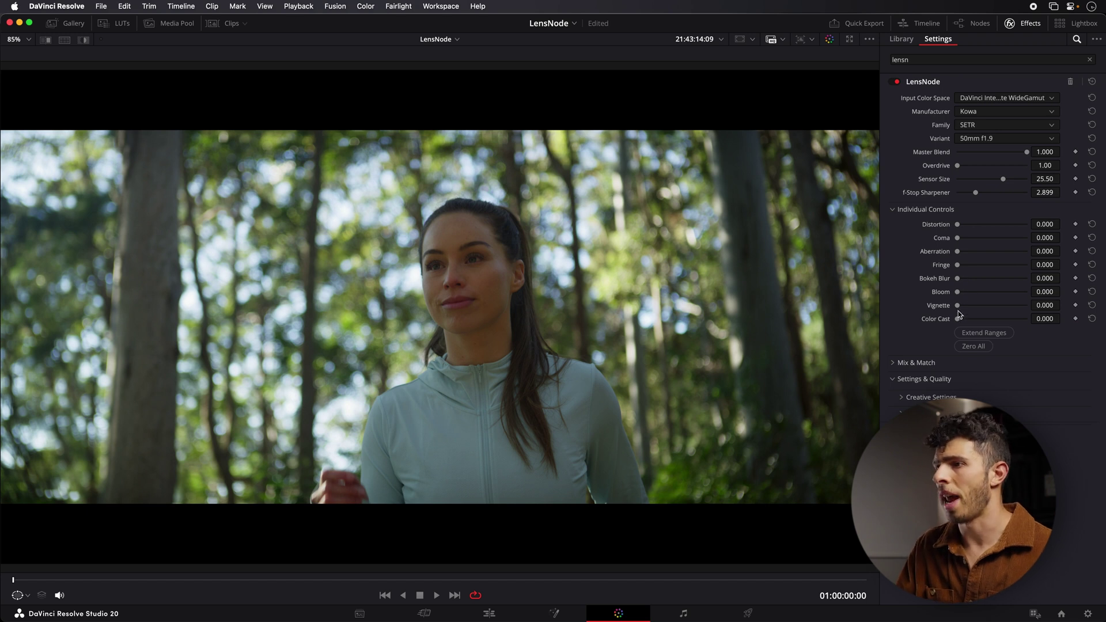
drag(958, 305, 1026, 306)
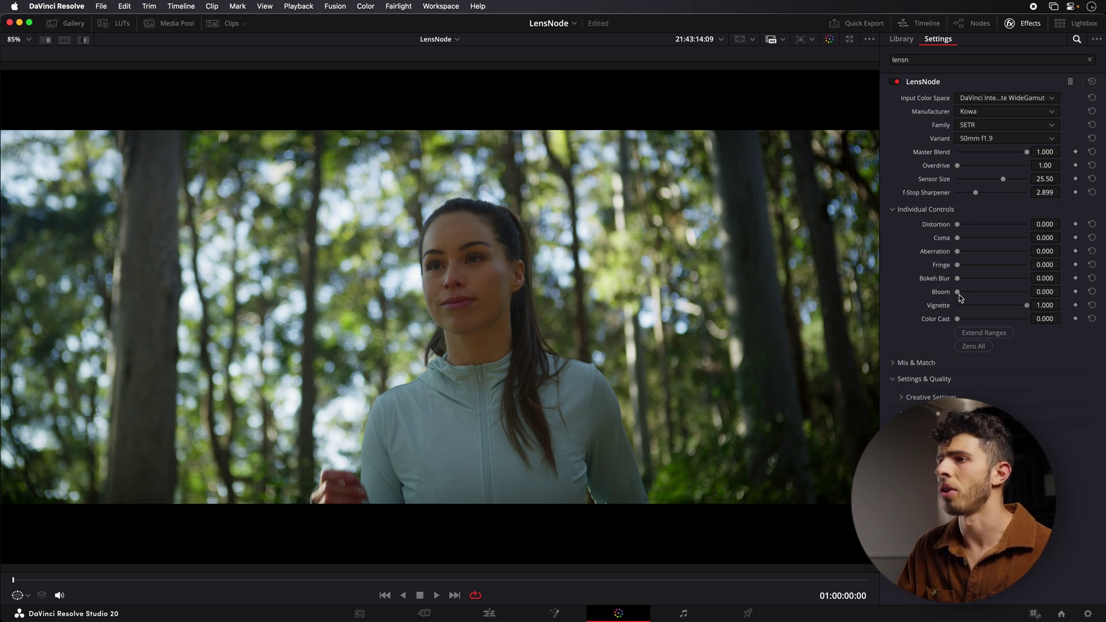
drag(958, 292, 1064, 302)
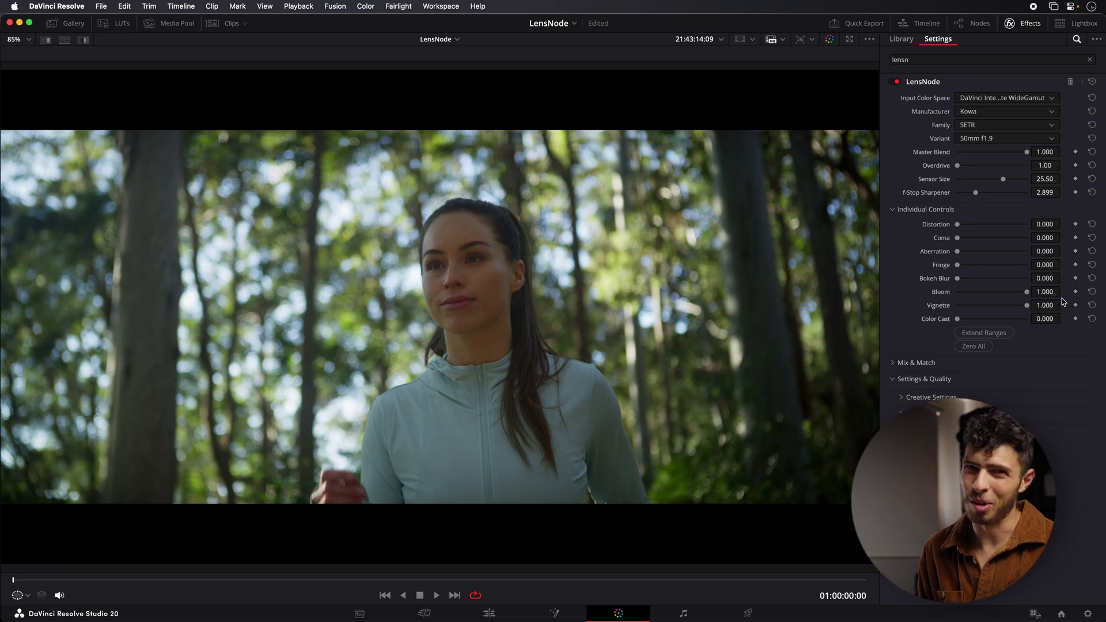
click(982, 347)
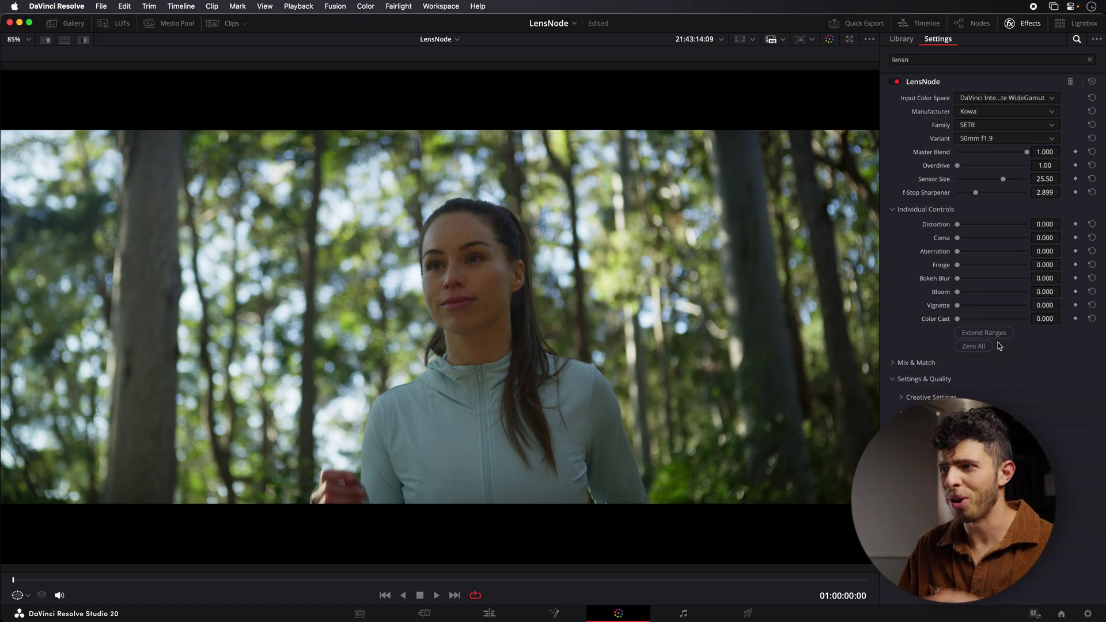
click(1092, 224)
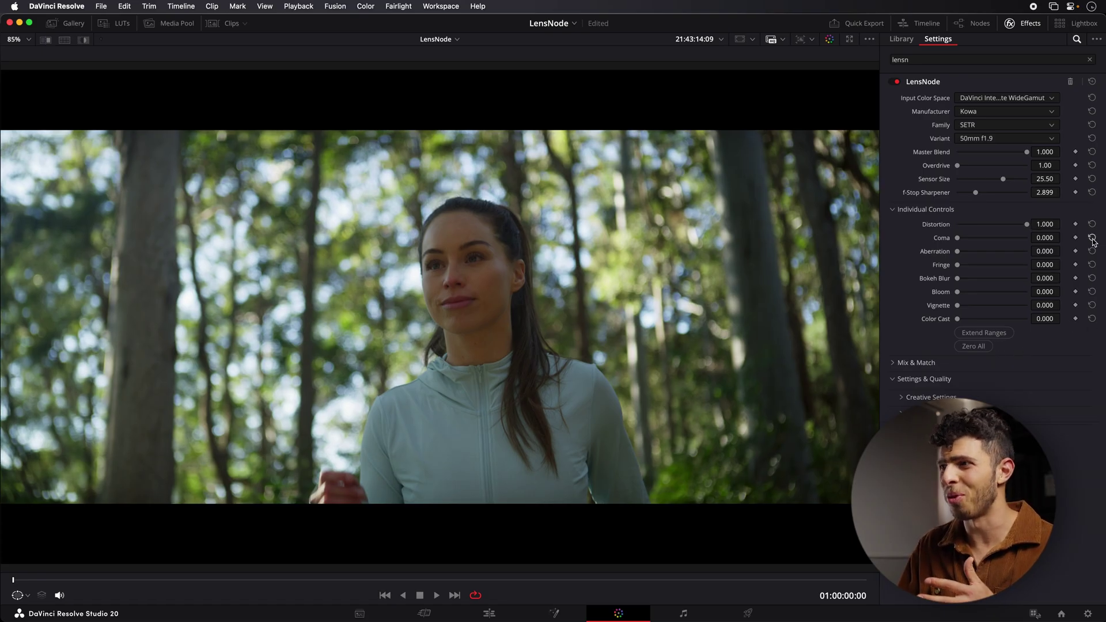
click(1092, 237)
click(1092, 252)
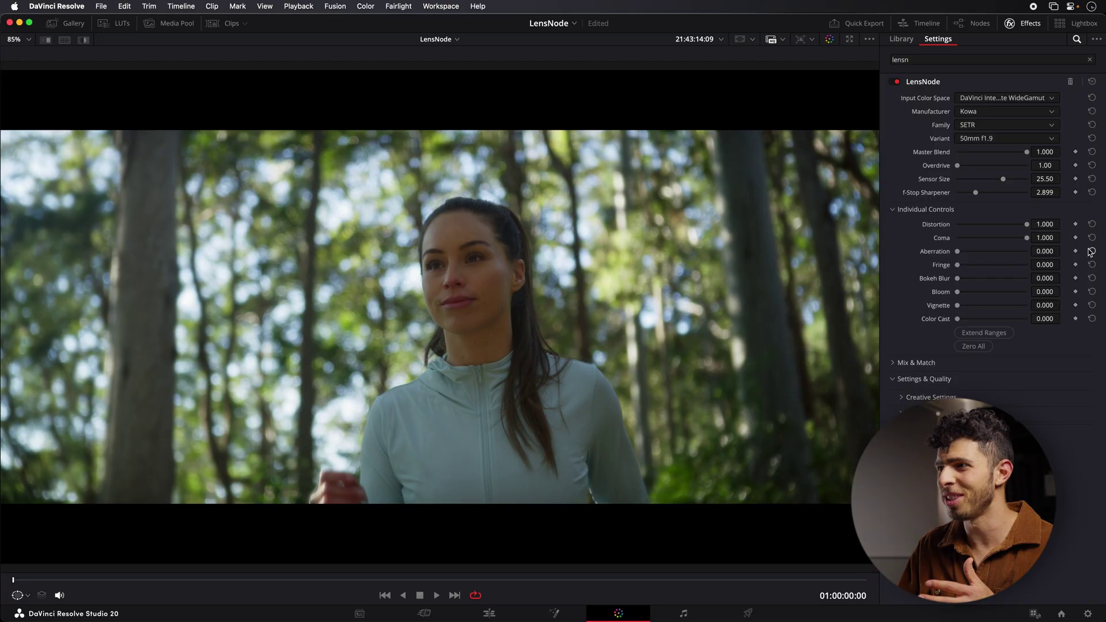
click(1092, 278)
click(1092, 291)
click(1092, 305)
click(1093, 319)
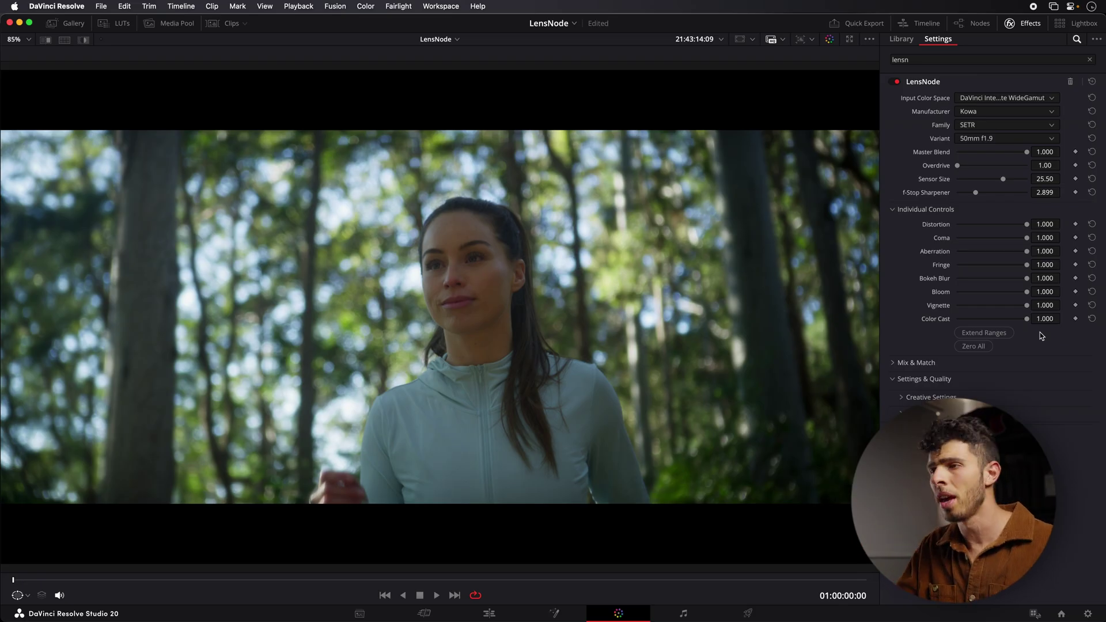
Extend the effect ranges, compare Color Cast at 10 before resetting it, and push Bloom to 10.000.
click(1006, 334)
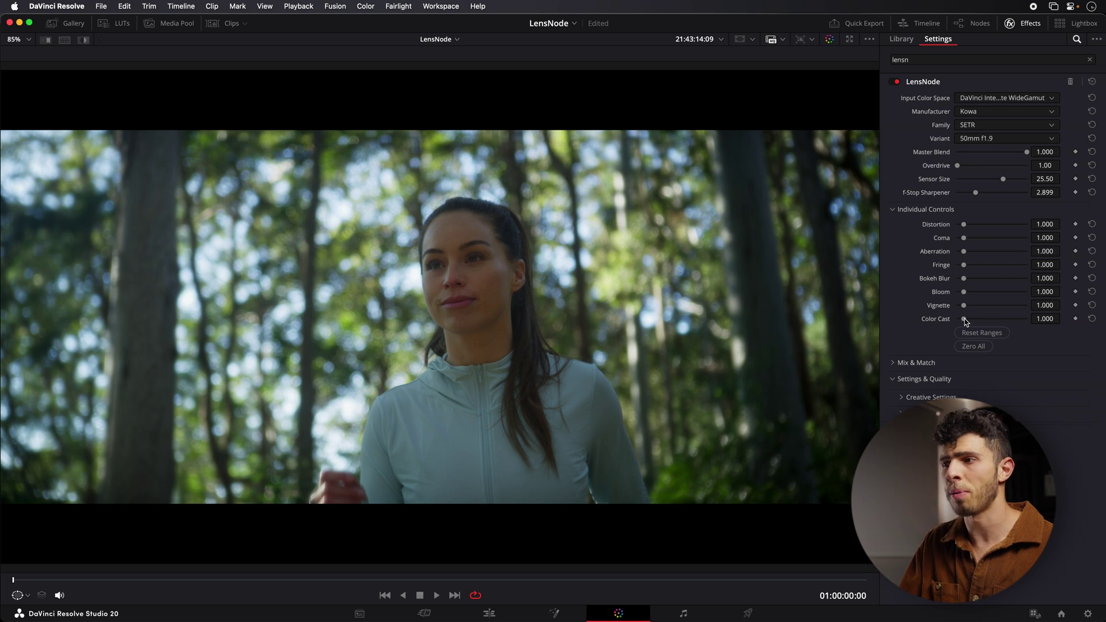
drag(965, 319, 1047, 322)
key(super+z)
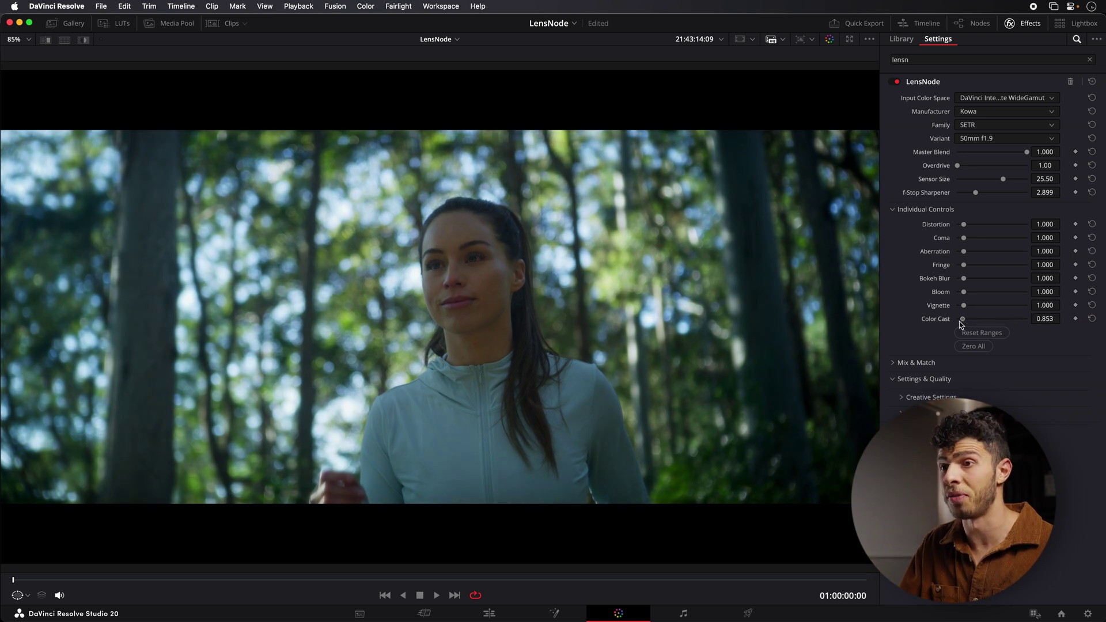
key(super+shift+z)
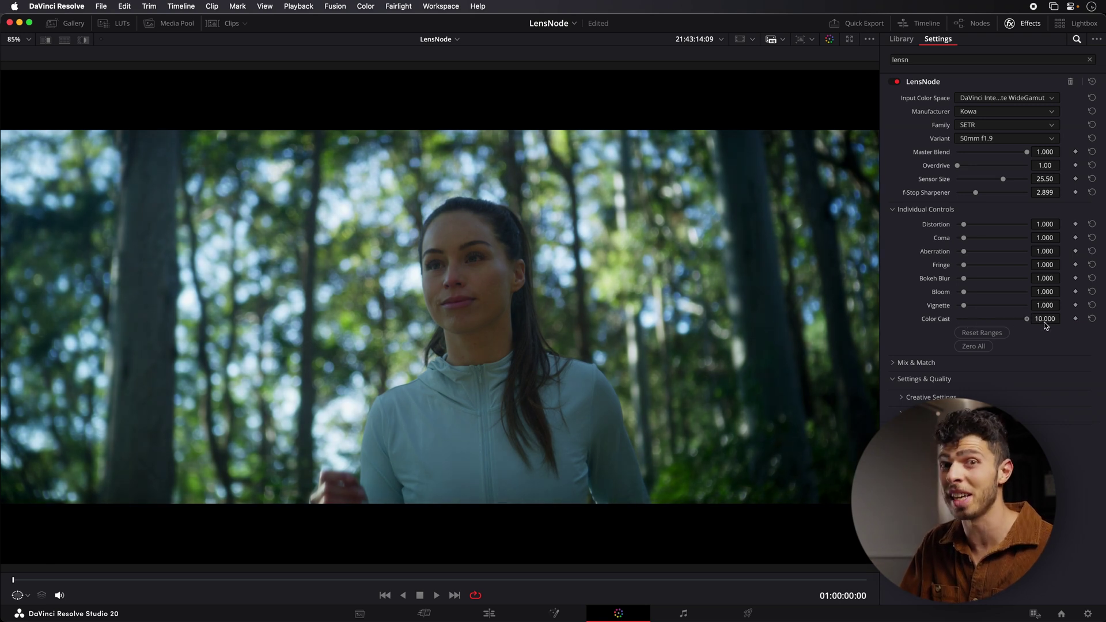
click(1092, 319)
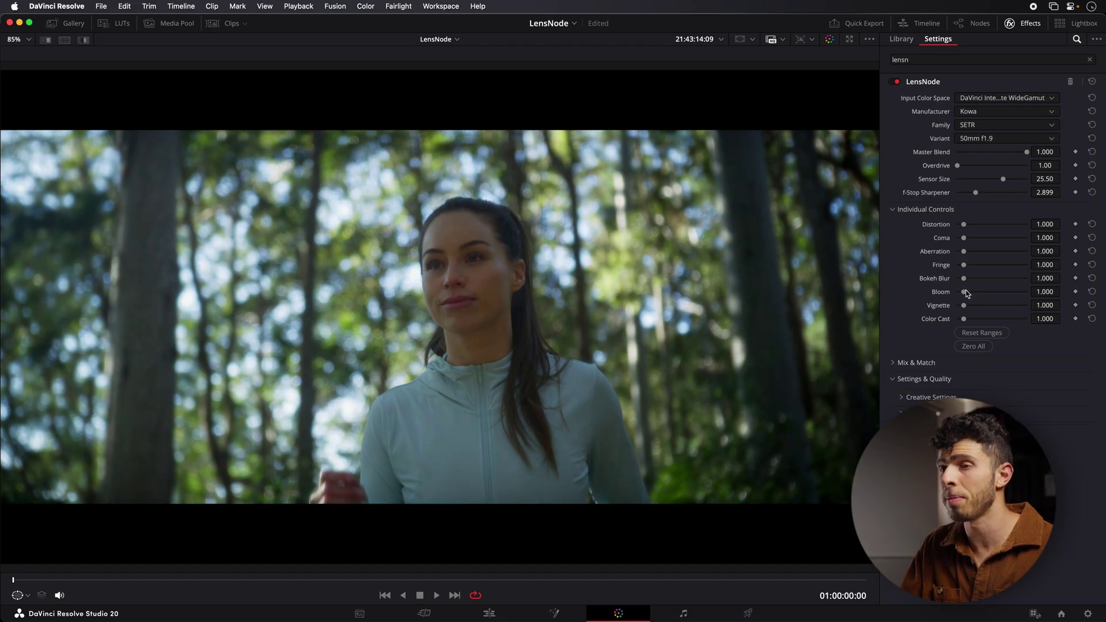
drag(964, 292, 1039, 295)
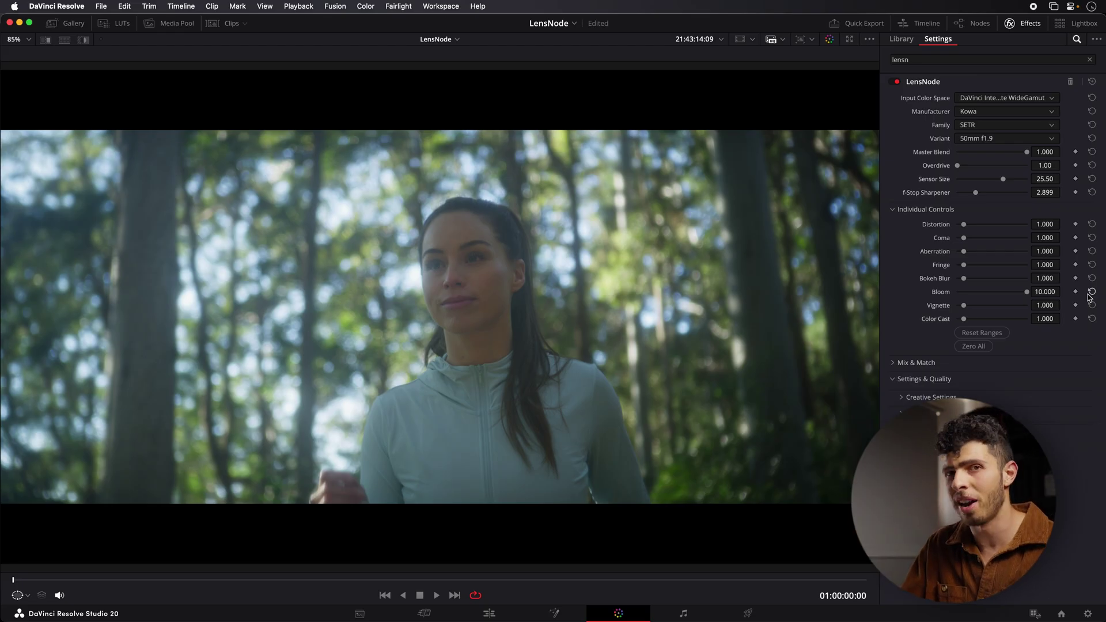
Reset Bloom to 1.000 and raise Color Cast to about 7.67 with Mix & Match shown.
click(1092, 292)
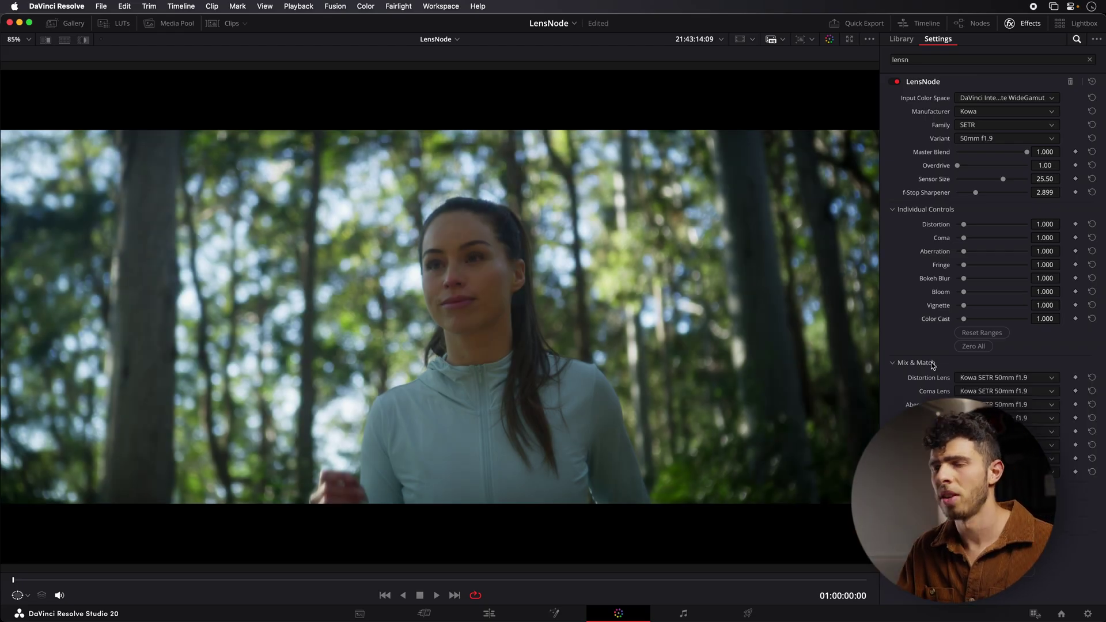
click(937, 363)
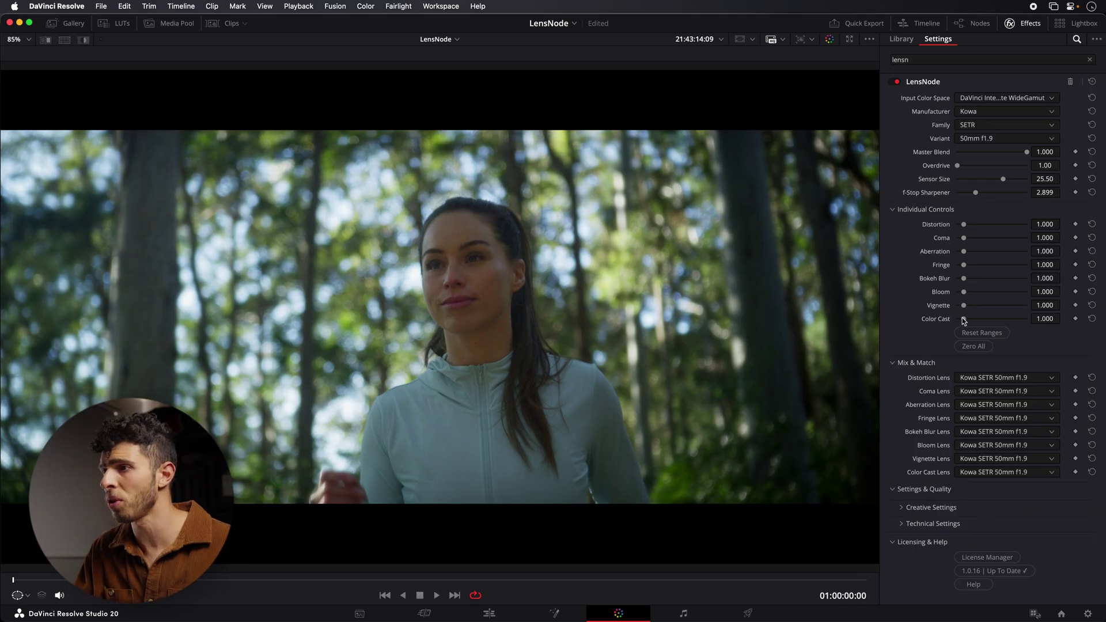
drag(964, 319, 1011, 321)
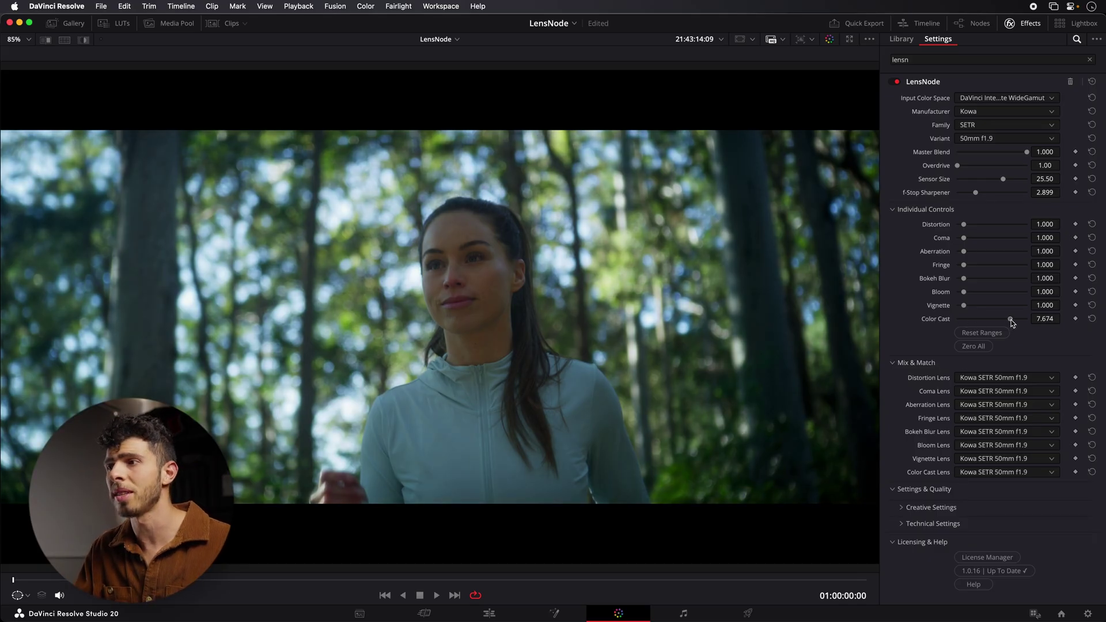
Take the Color Cast from the Tribe7 Blackwing7 (X-Tuned) 27mm T1.9 v2 lens.
click(1003, 474)
drag(1102, 519, 1103, 573)
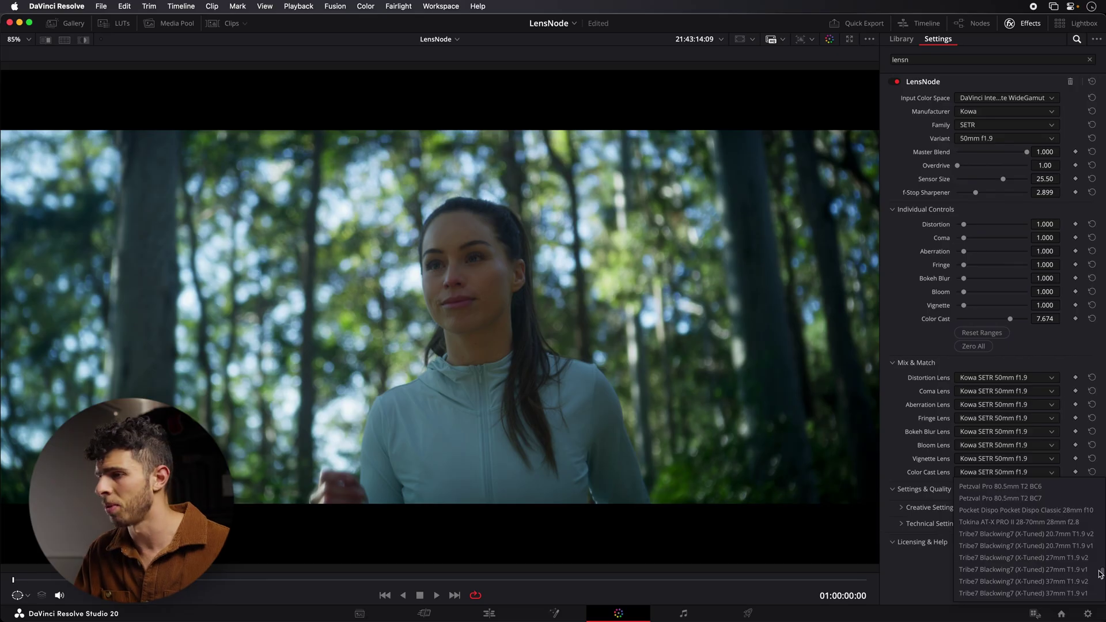
click(1055, 563)
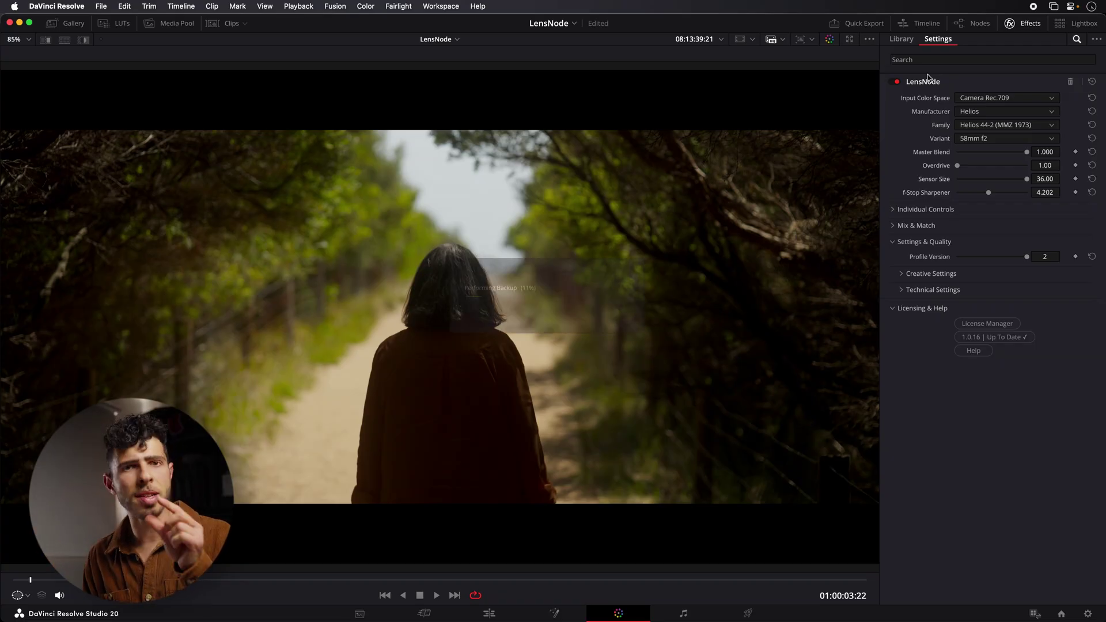
Step back a few frames and play the path clip to review its Helios 44-2 58mm f2 look.
key(Left)
key(Left)
key(Left)
key(Left)
key(Left)
key(Left)
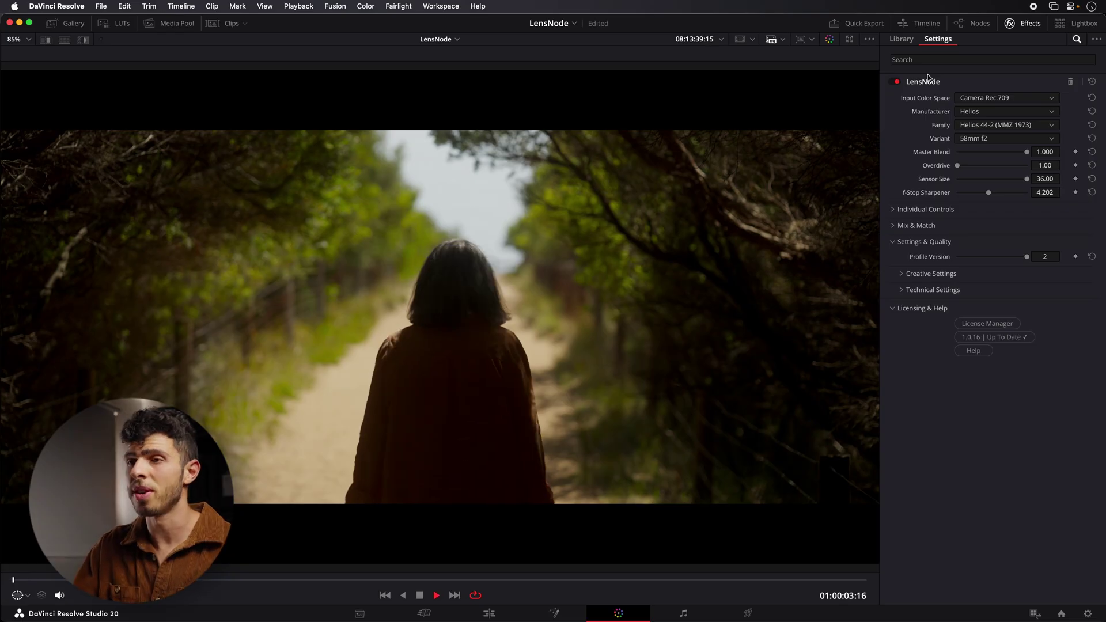
key(space)
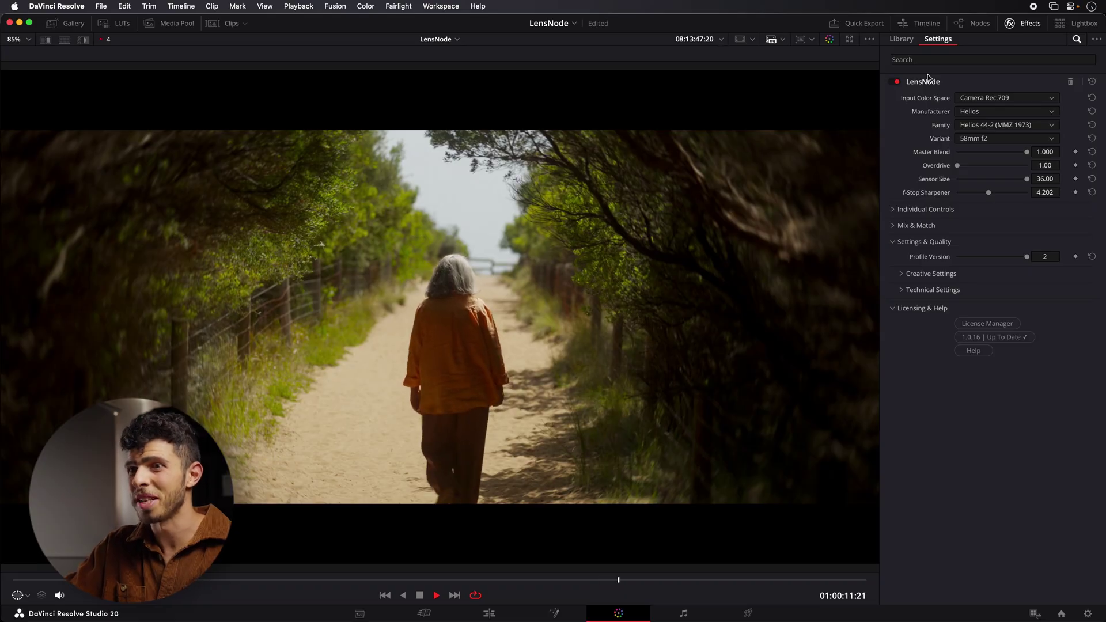
key(space)
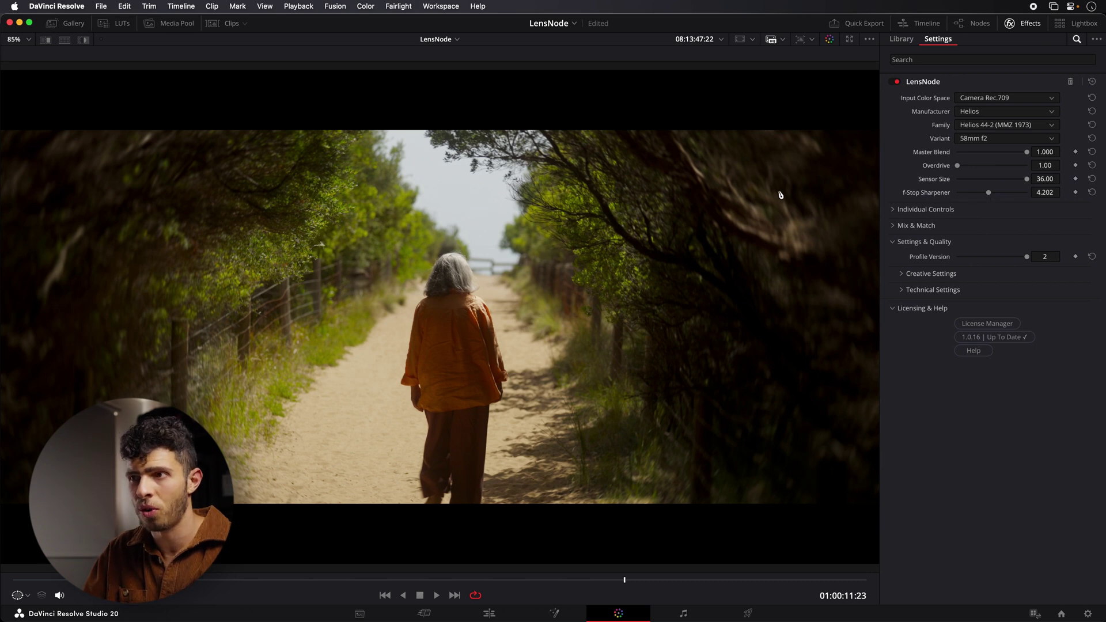
Expand the path clip's Individual Controls and Creative Settings, showing Bokeh Blur 6.357 and Bokeh Swirl 1.000.
click(894, 210)
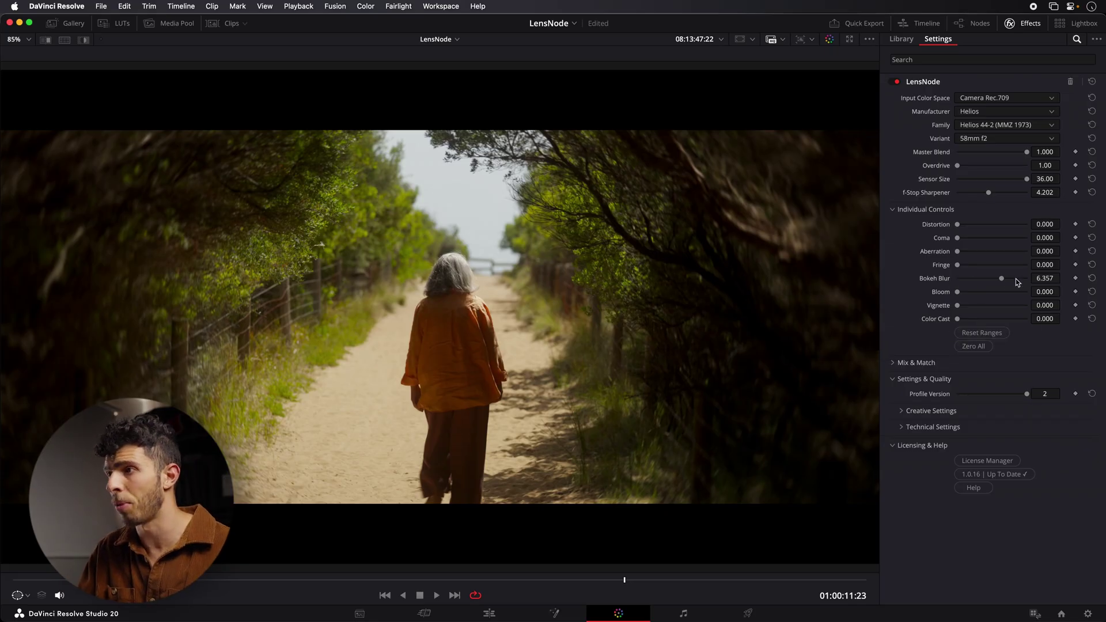
click(906, 413)
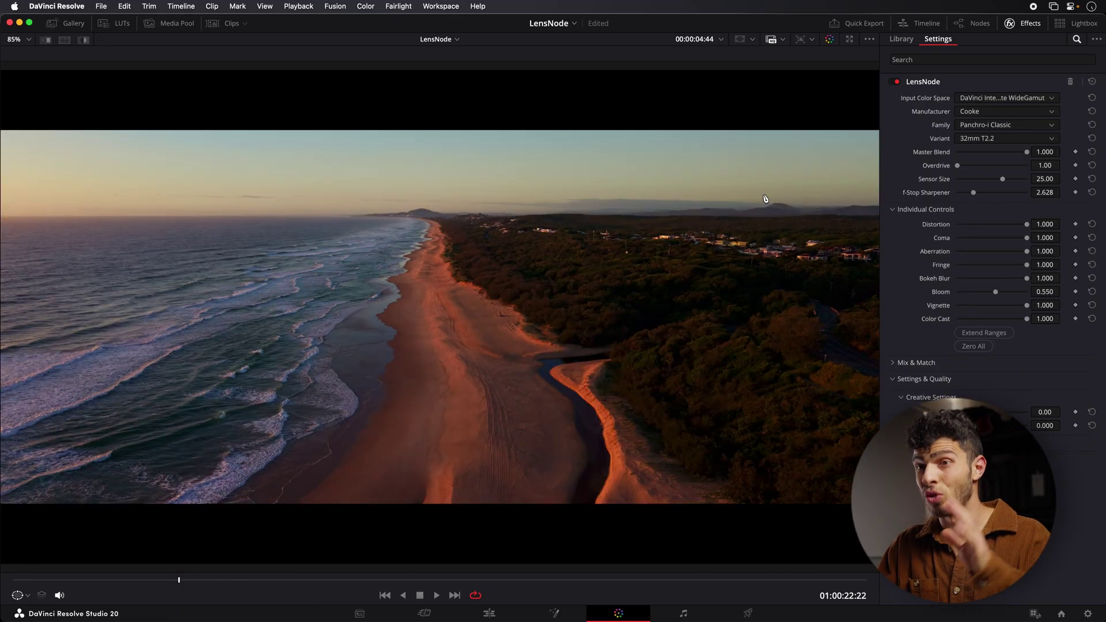
key(space)
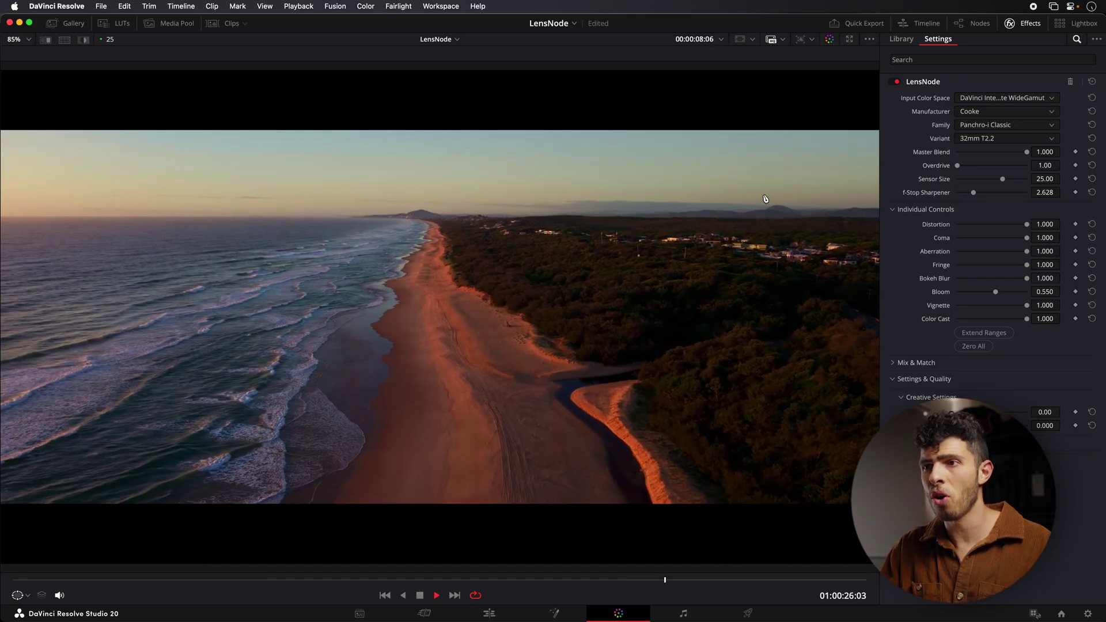
key(space)
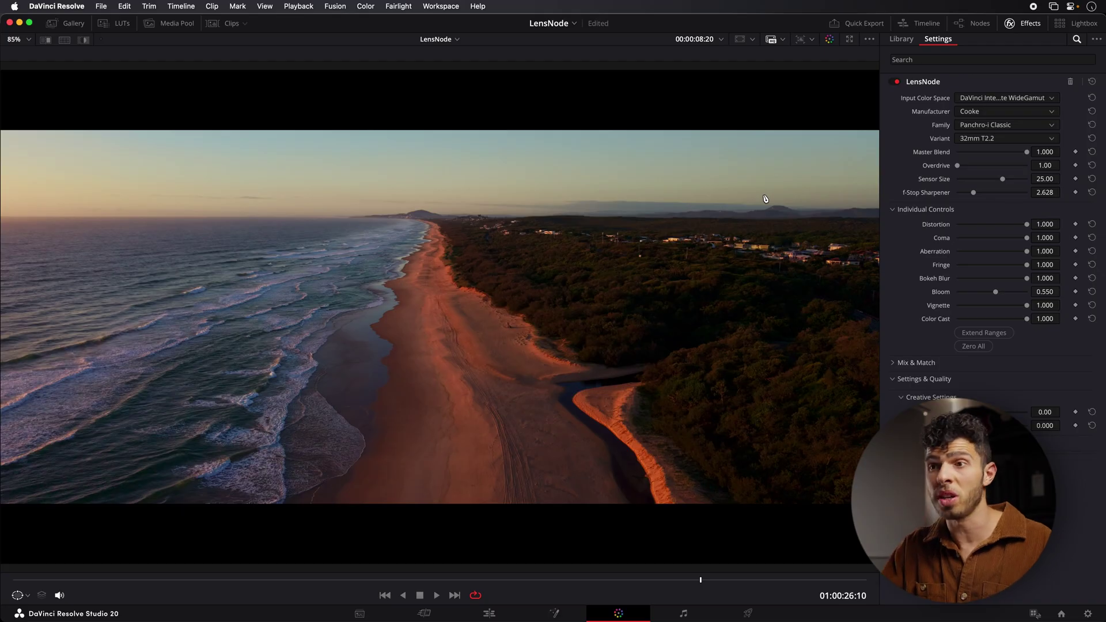
key(Home)
key(space)
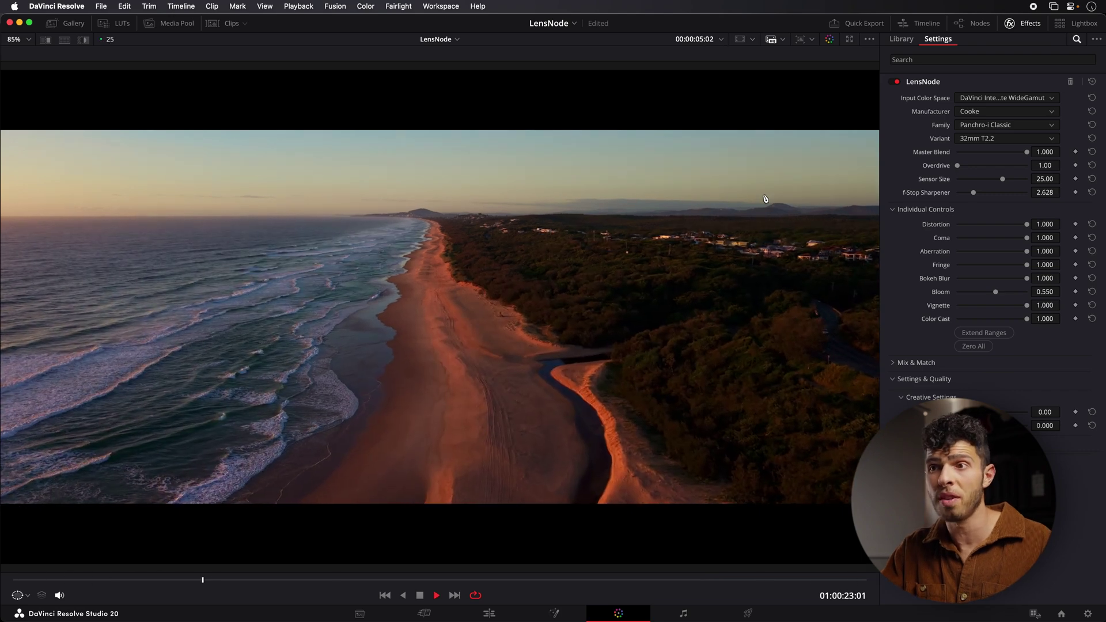
key(space)
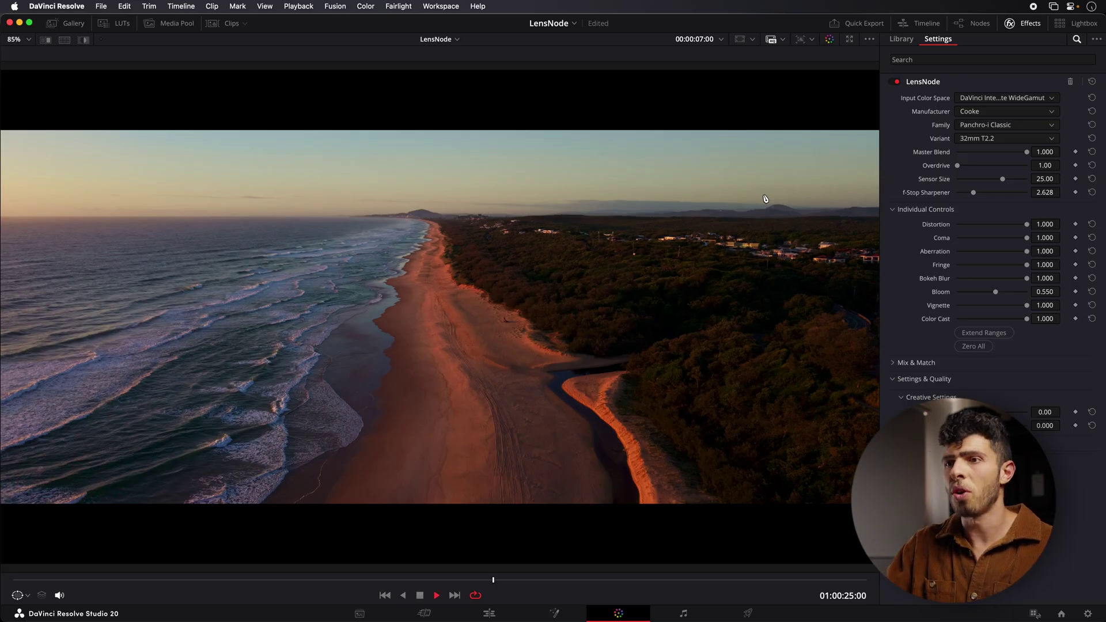
key(space)
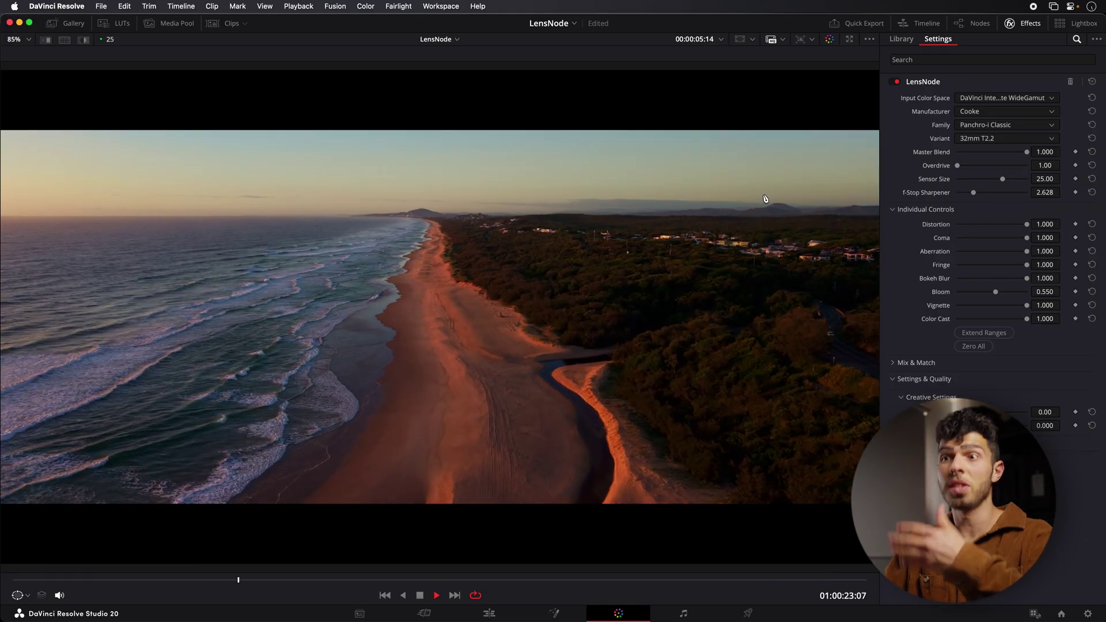
key(space)
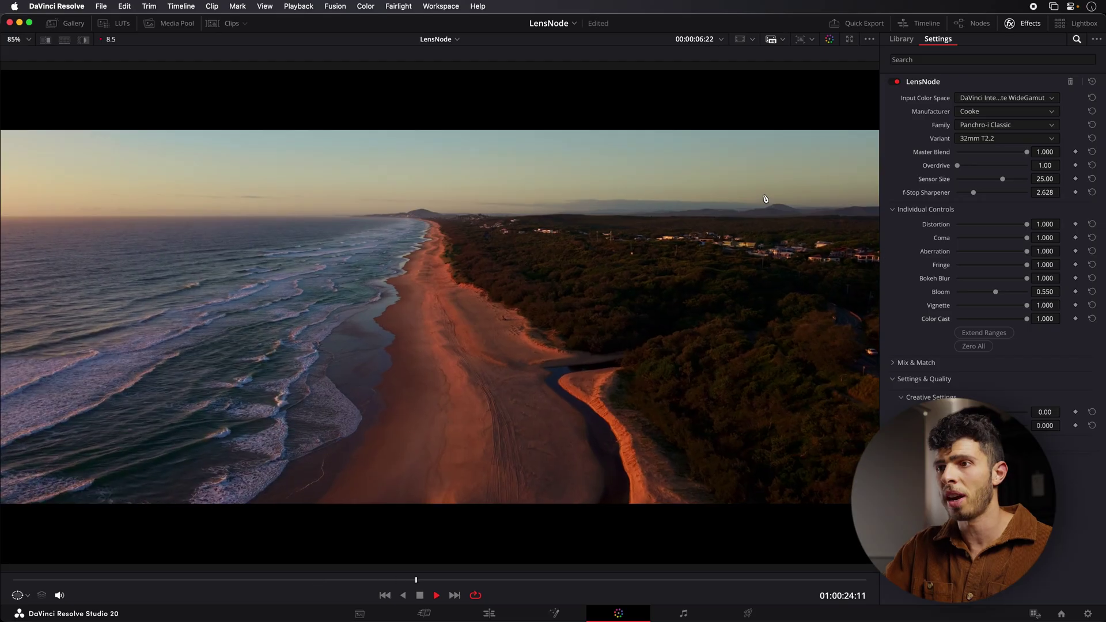
key(space)
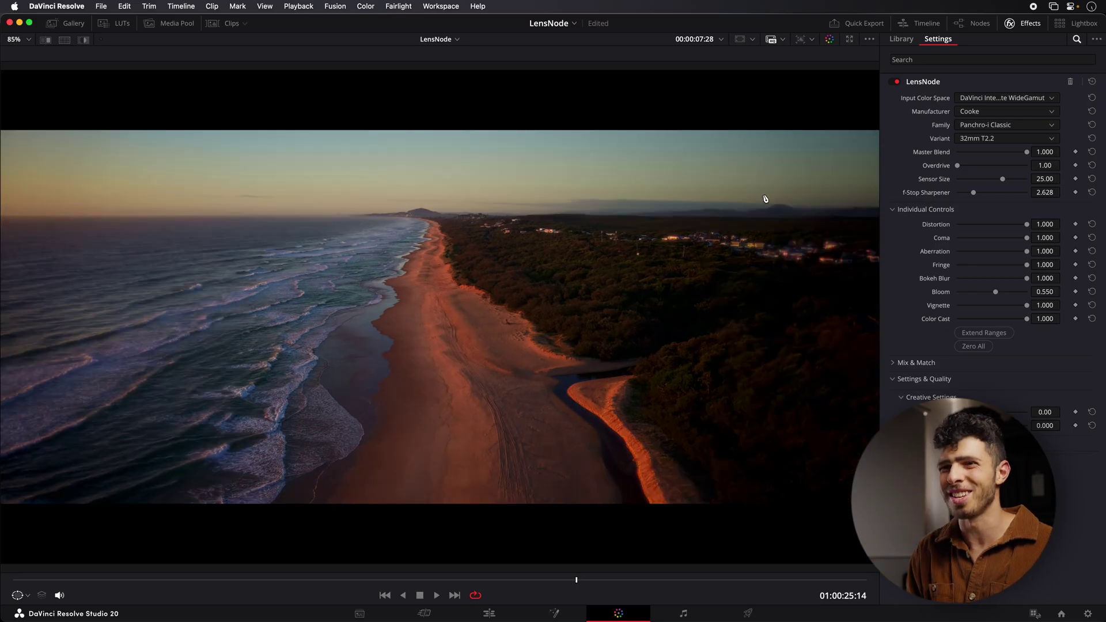
key(space)
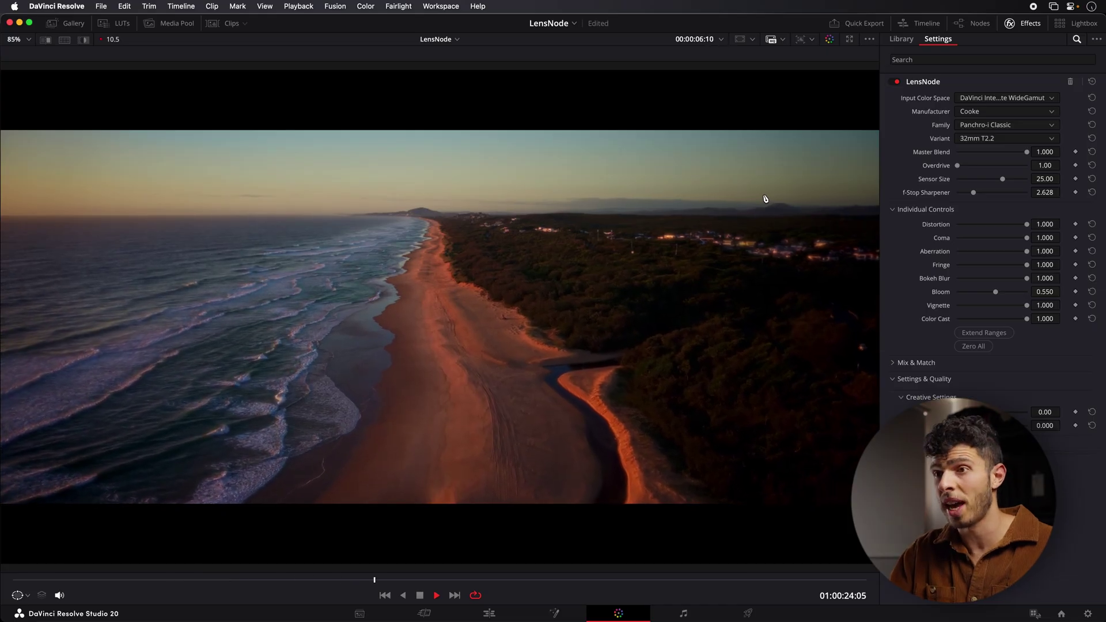
key(space)
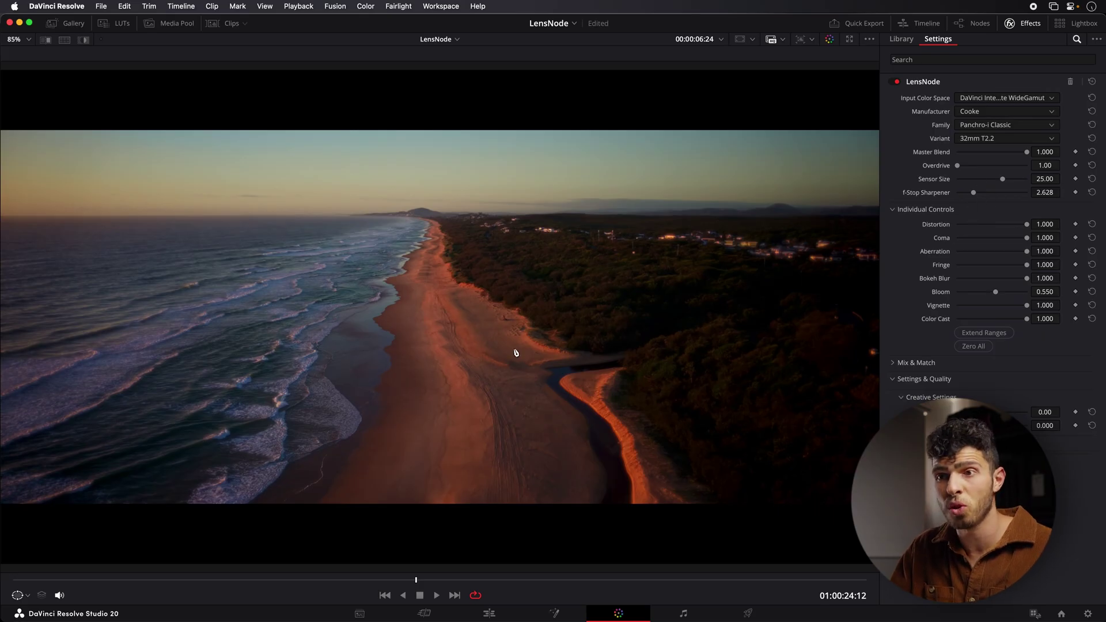
scroll(87, 410, up, 3)
scroll(129, 385, up, 3)
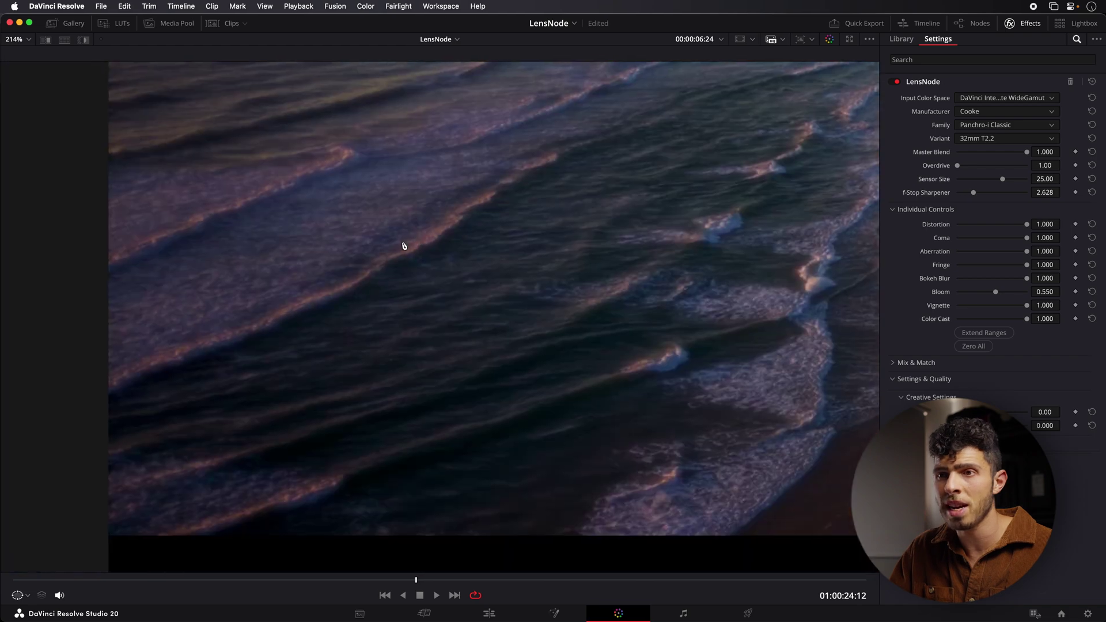
key(shift+d)
key(shift+d)
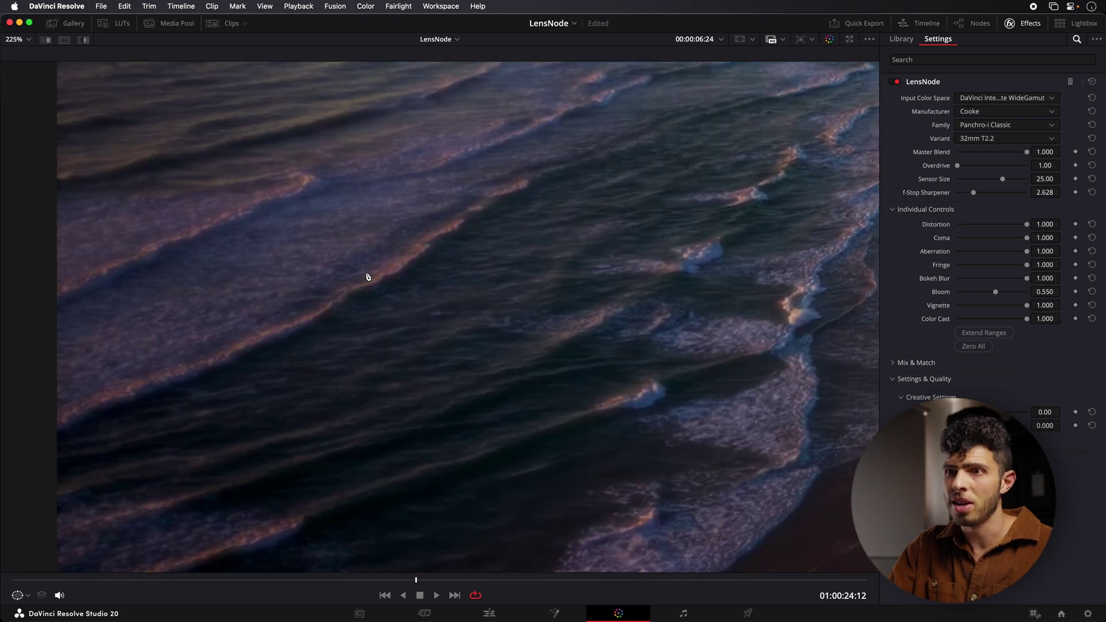
key(shift+d)
key(shift+d)
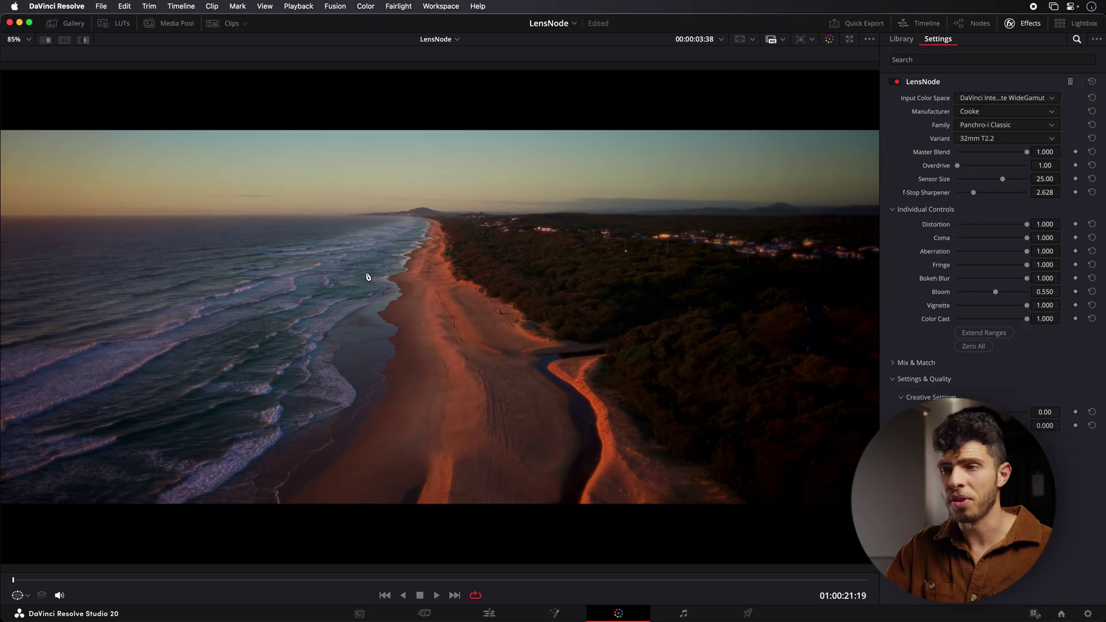
Play and pause through the surf and sunset drone clips to review the Cooke Panchro-i 32mm look.
key(space)
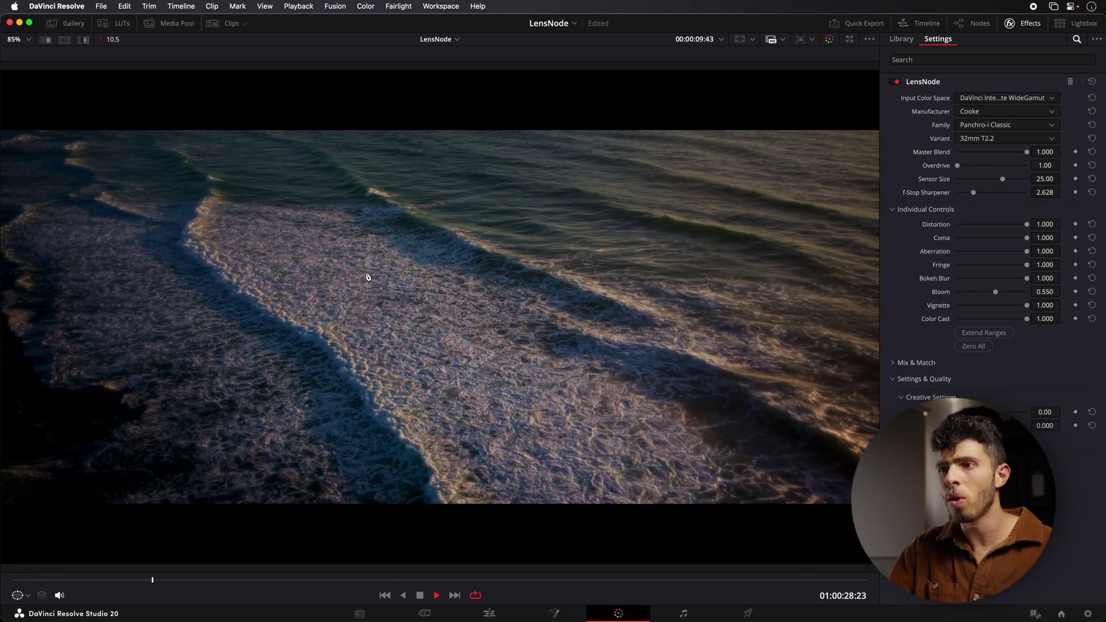
key(space)
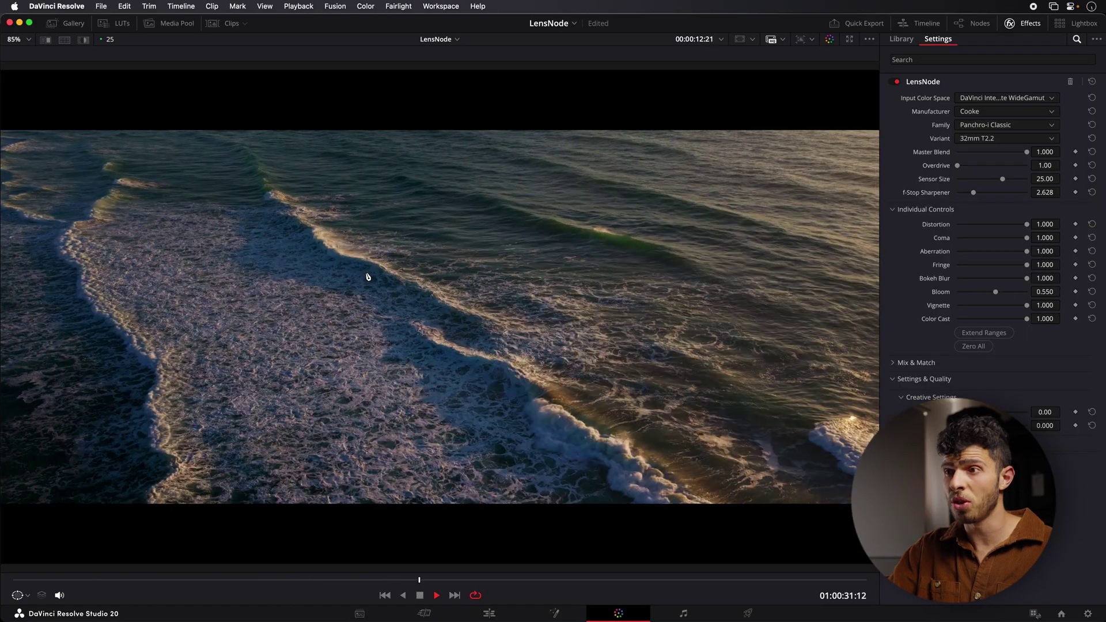
key(space)
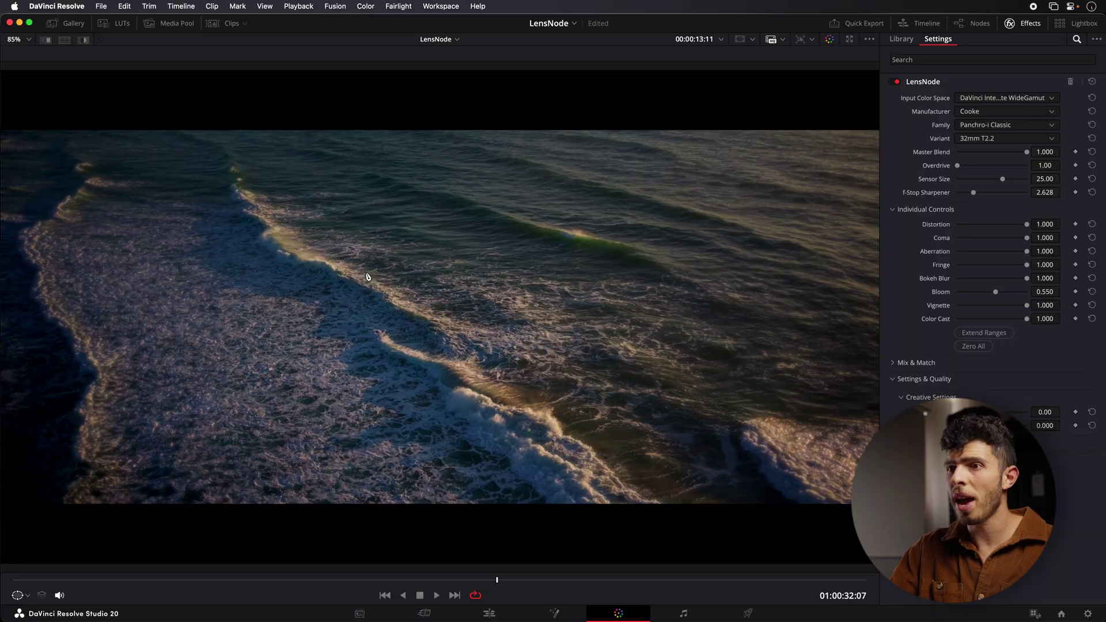
key(space)
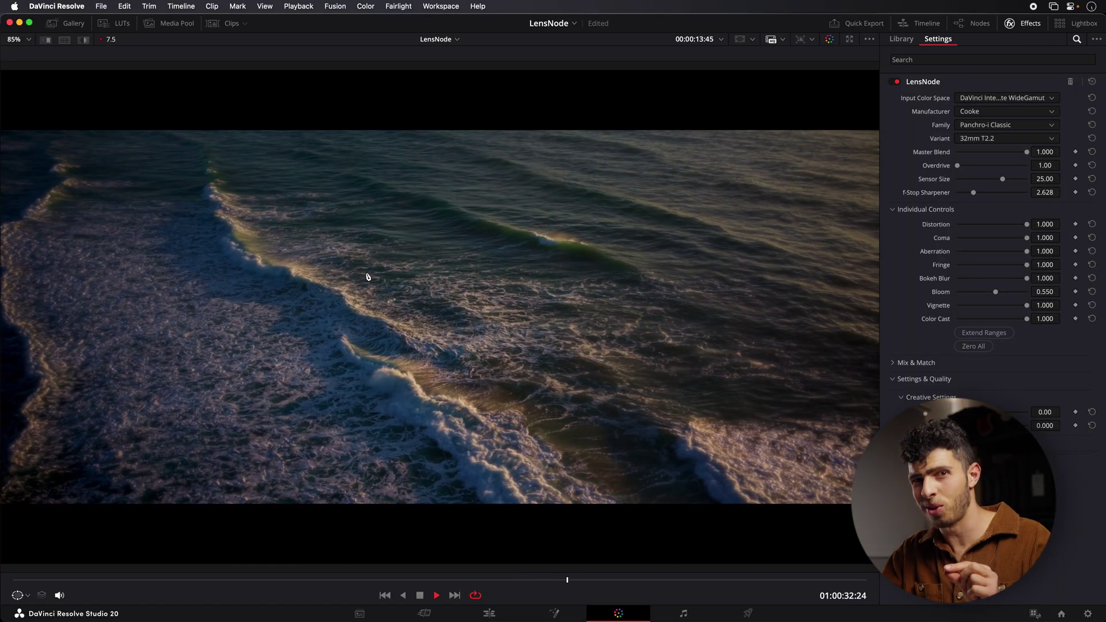
key(space)
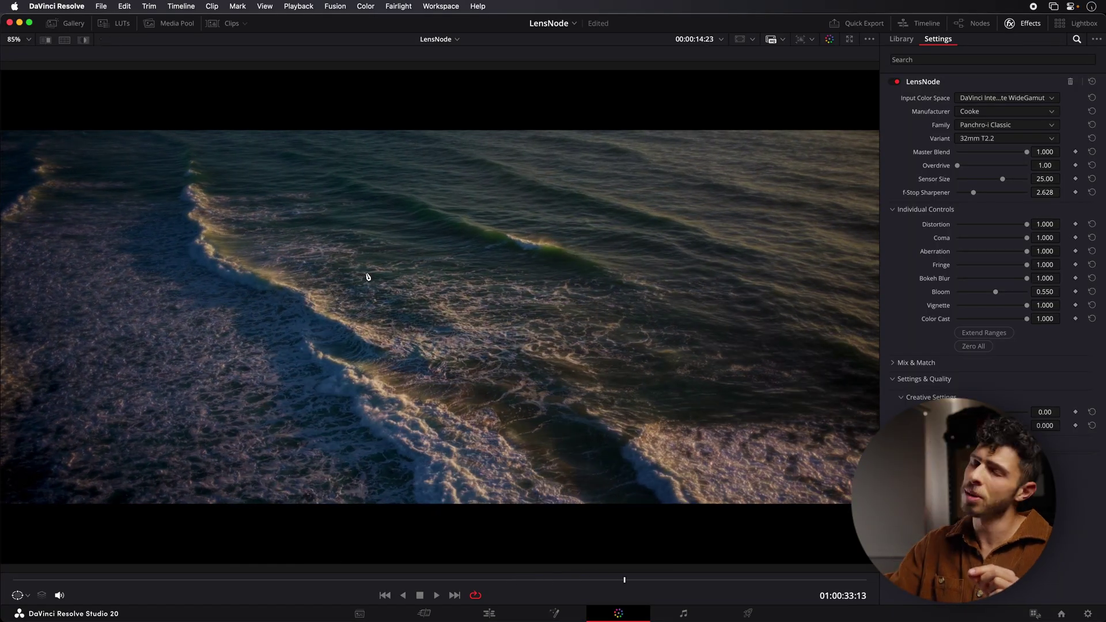
key(space)
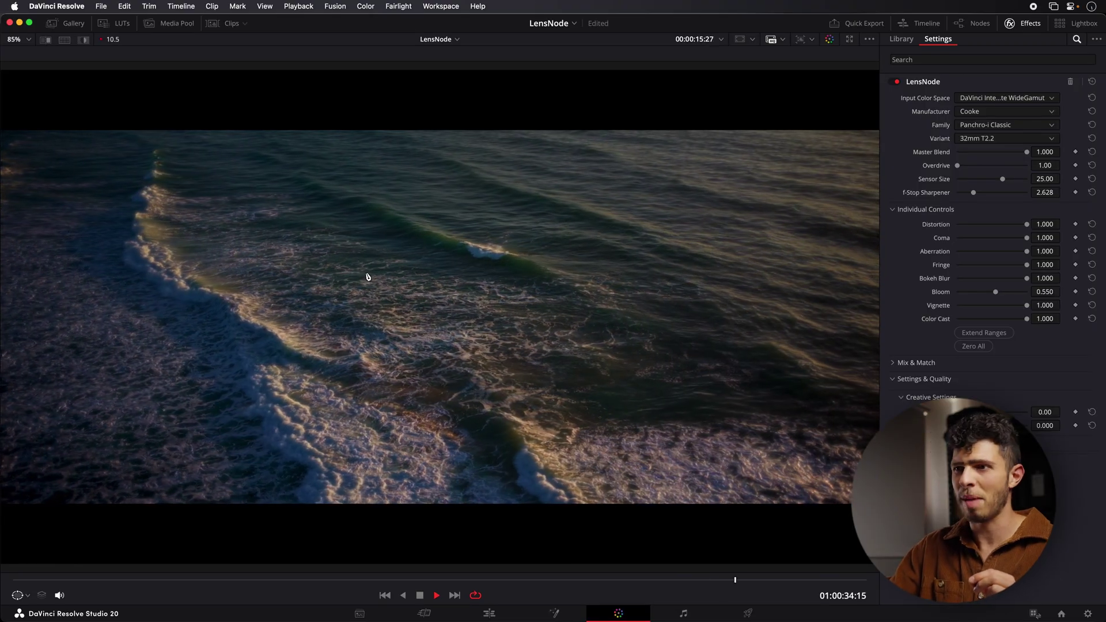
key(space)
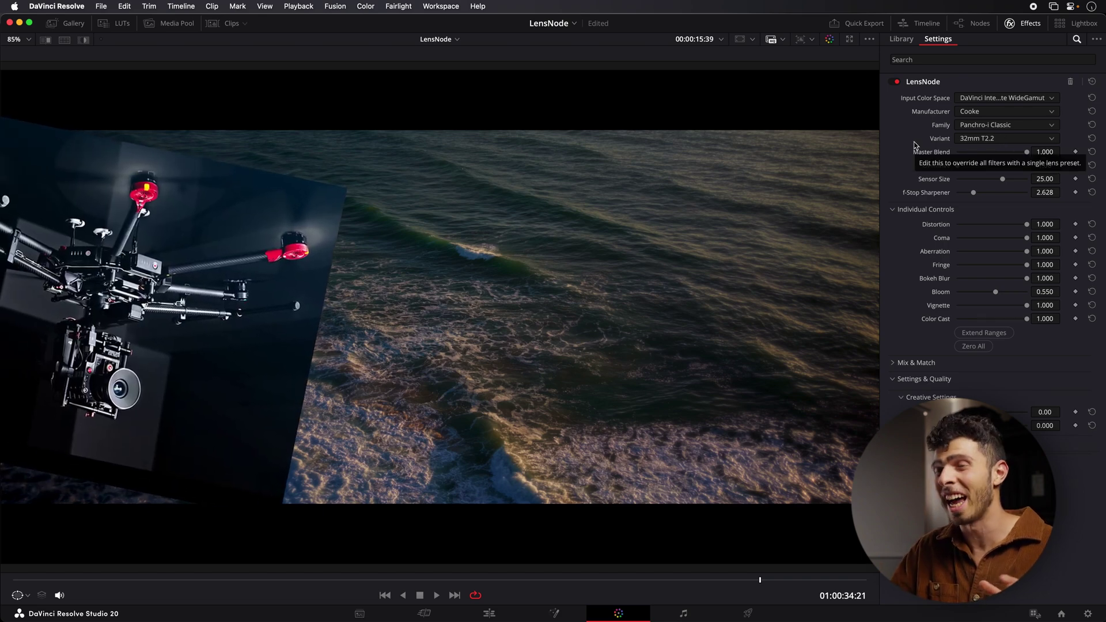
key(space)
key(space)
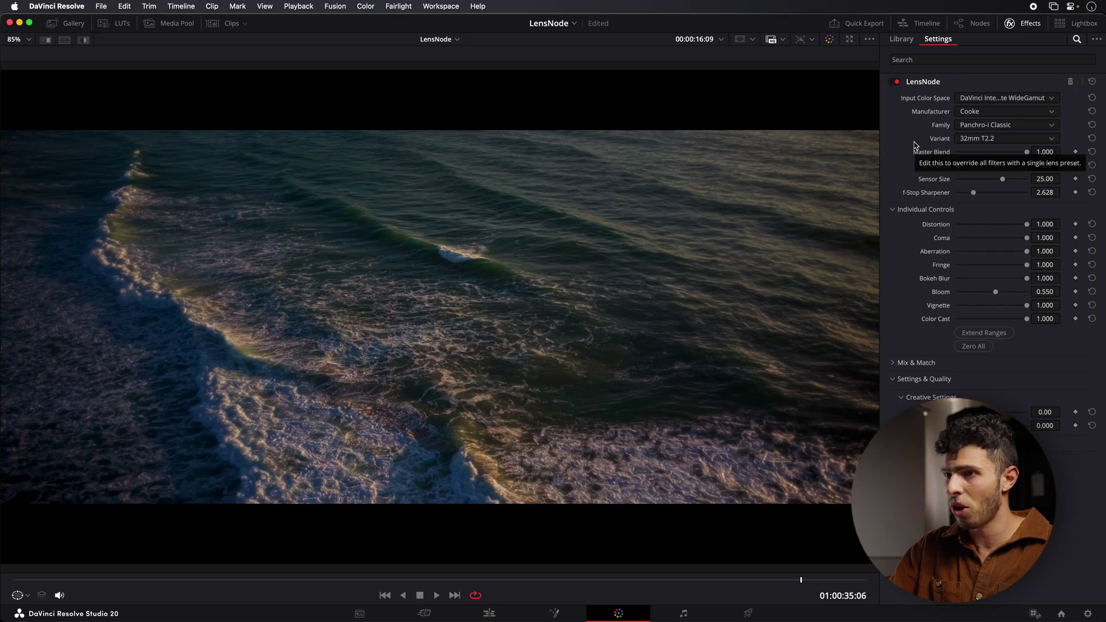
key(space)
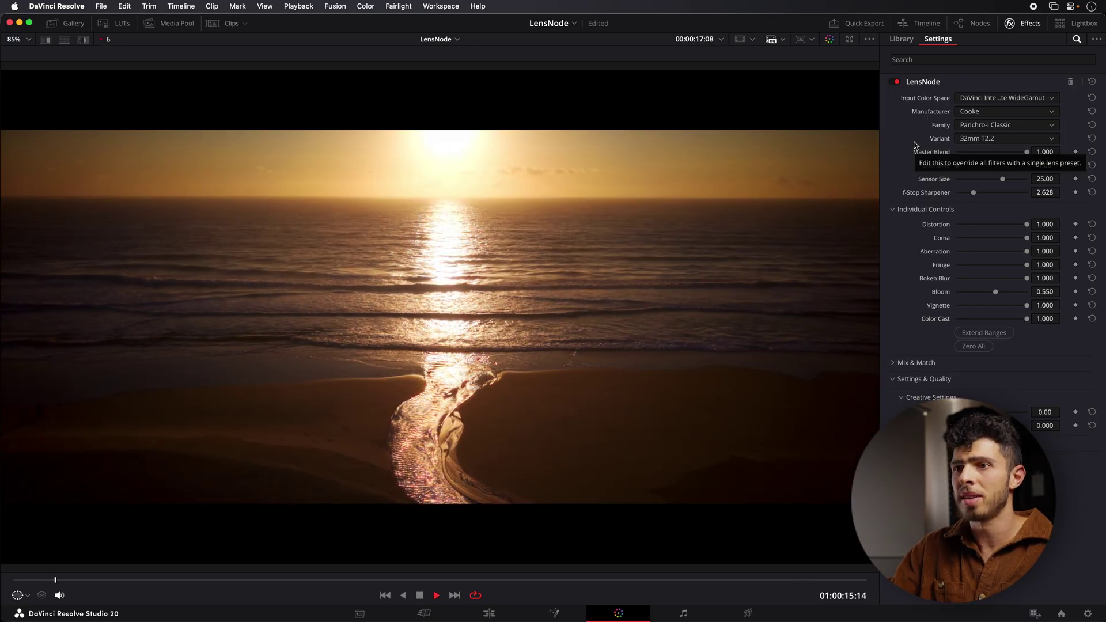
Pause the sunset clip, zoom into it, and drag LensNode's Coma from 1.000 to 0.
key(space)
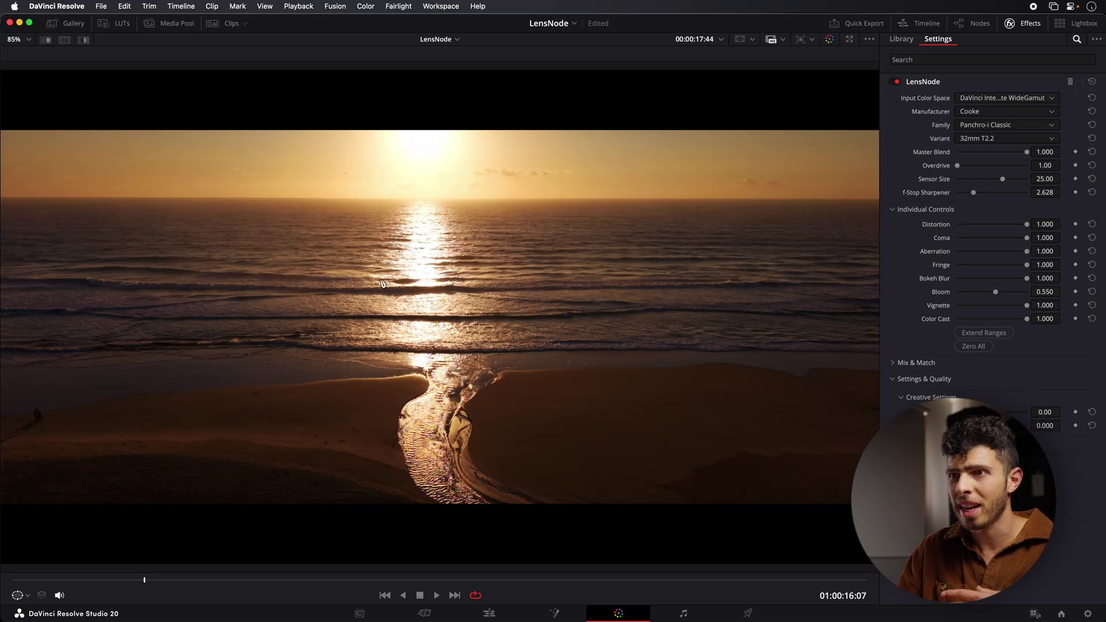
scroll(398, 331, up, 5)
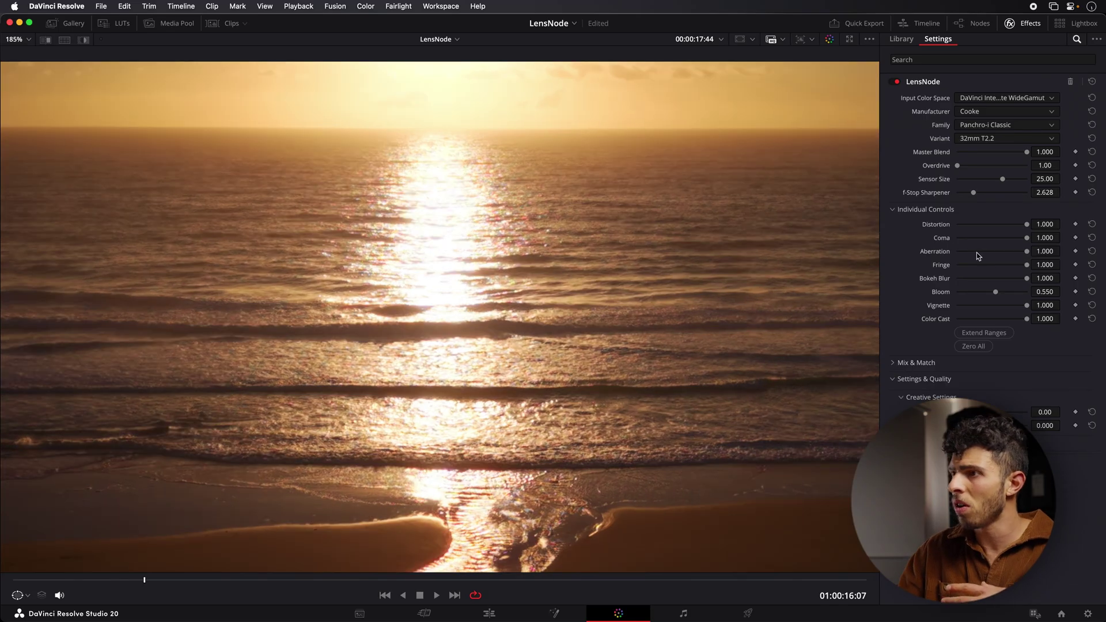
drag(1027, 238, 1060, 243)
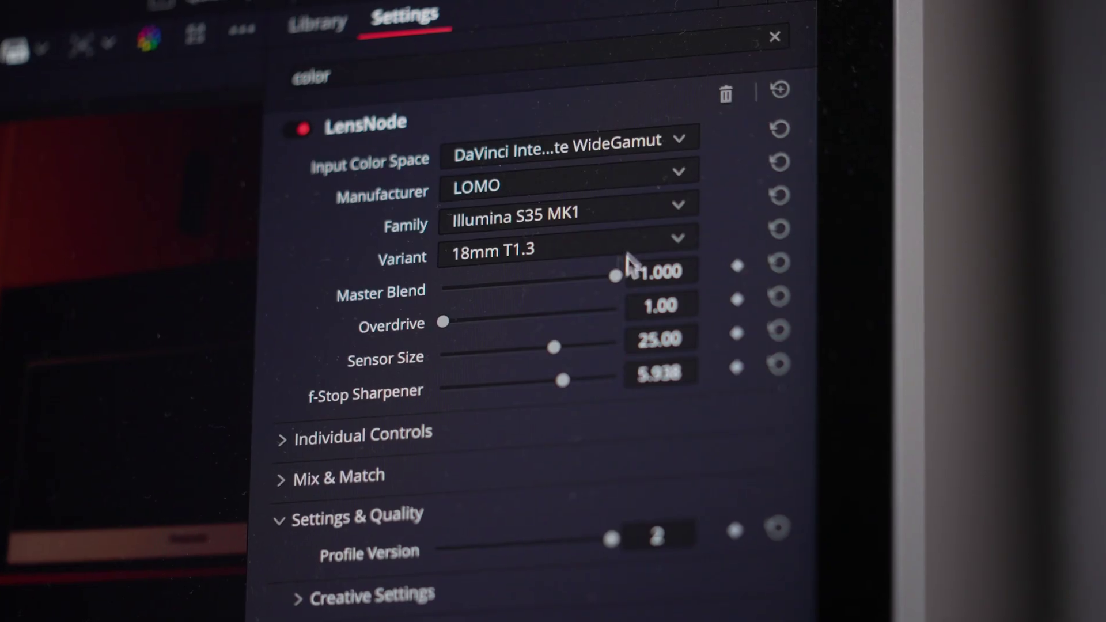
Switch the LOMO lens Variant to 50mm T1.3.
click(628, 242)
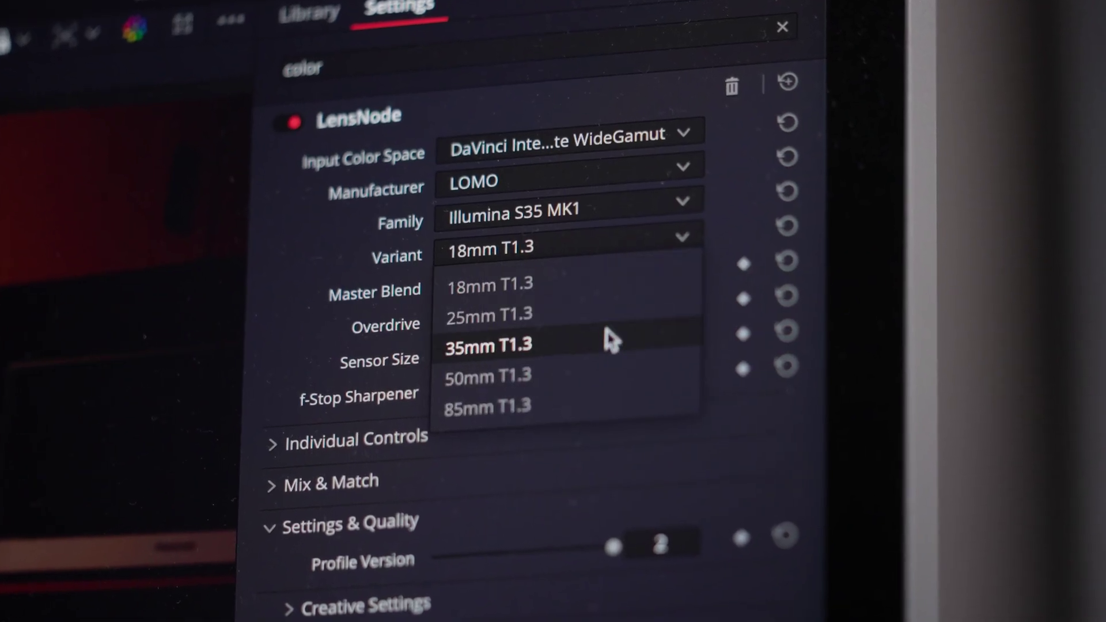
click(602, 374)
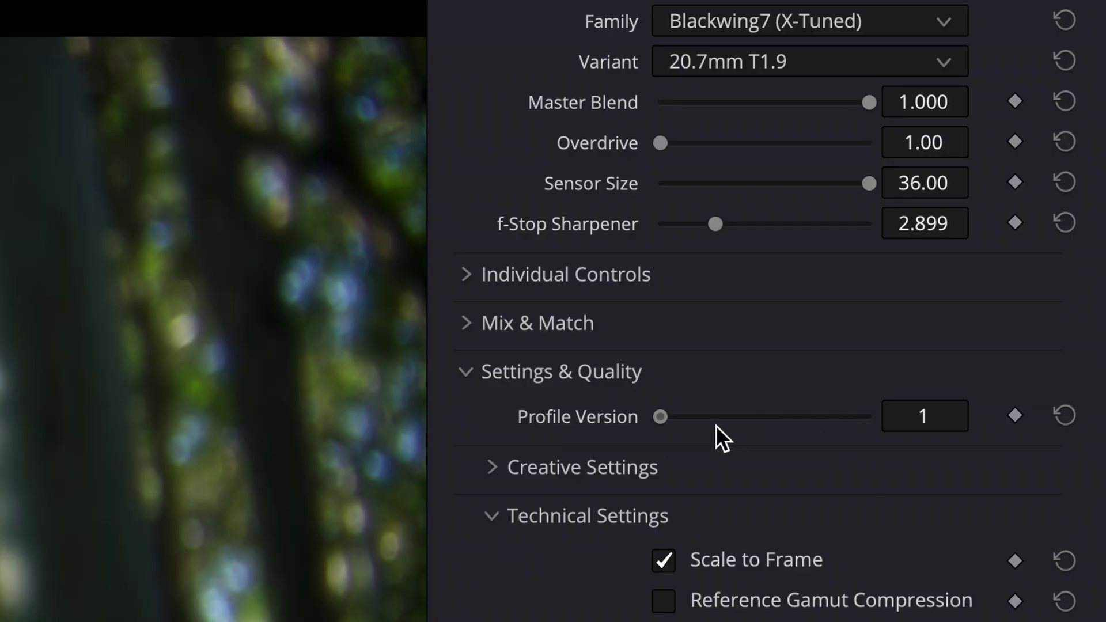
Set LensNode's Profile Version to 2 and its Shader Version to 1.0.2.
drag(717, 427, 783, 426)
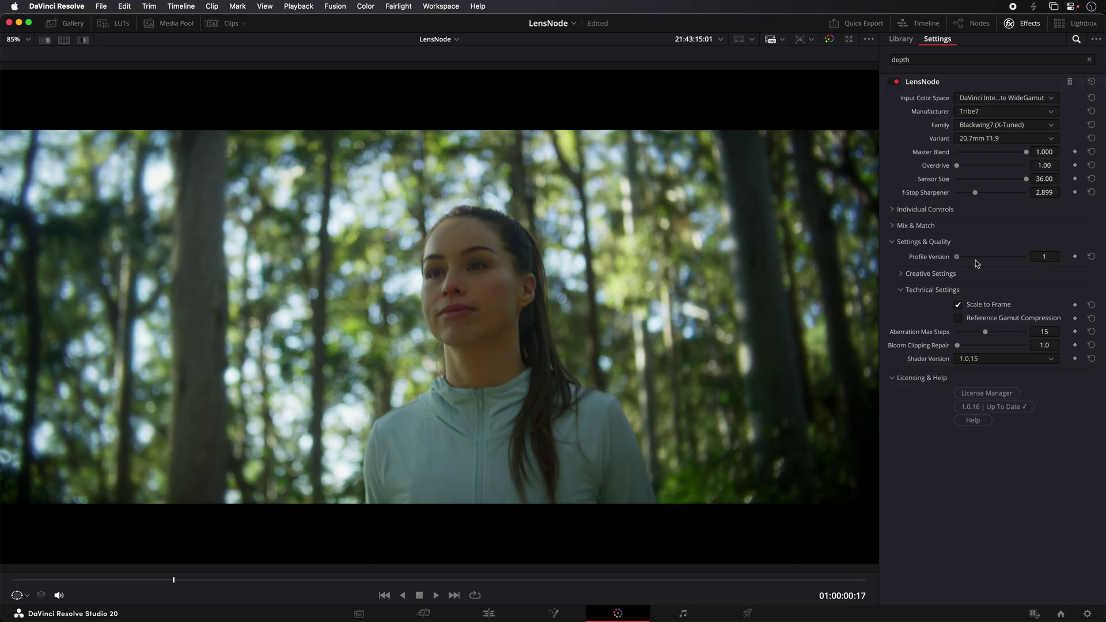
drag(983, 260, 936, 270)
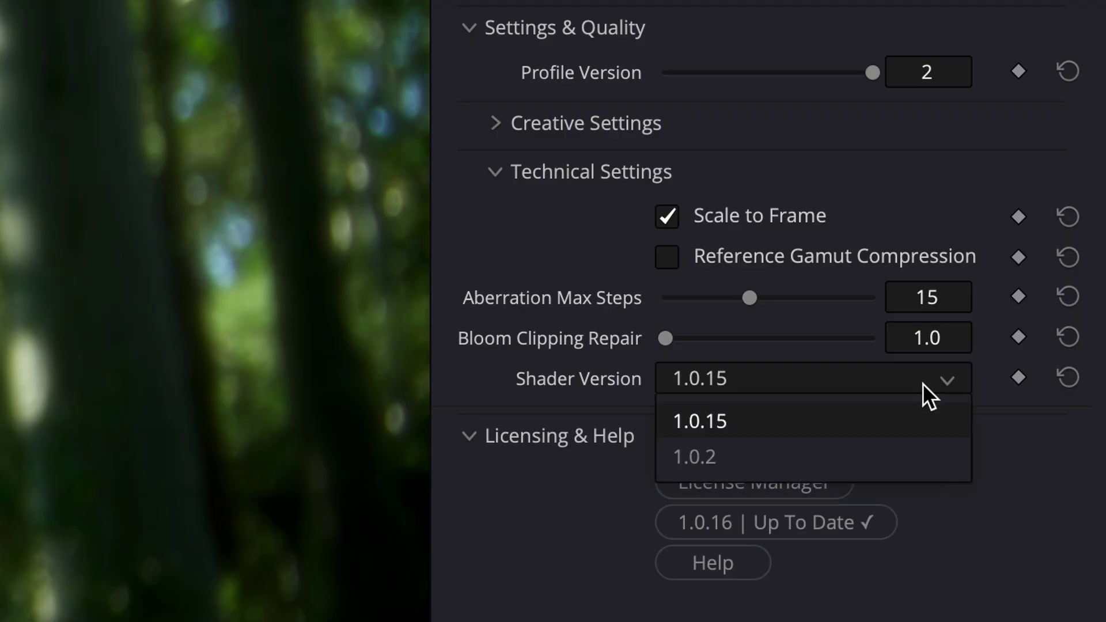
click(926, 455)
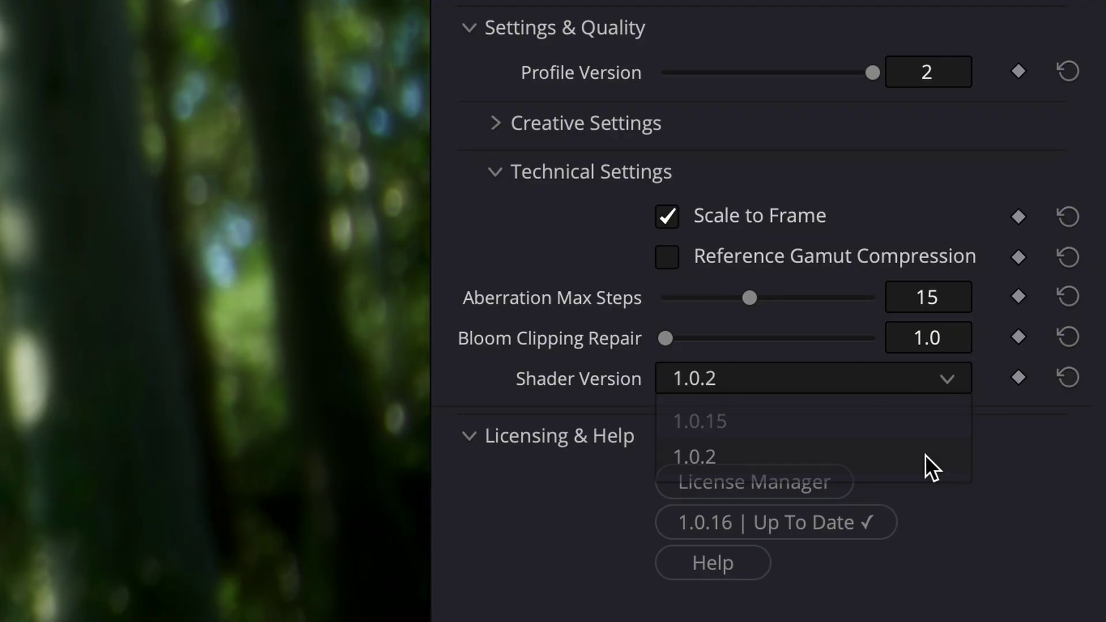